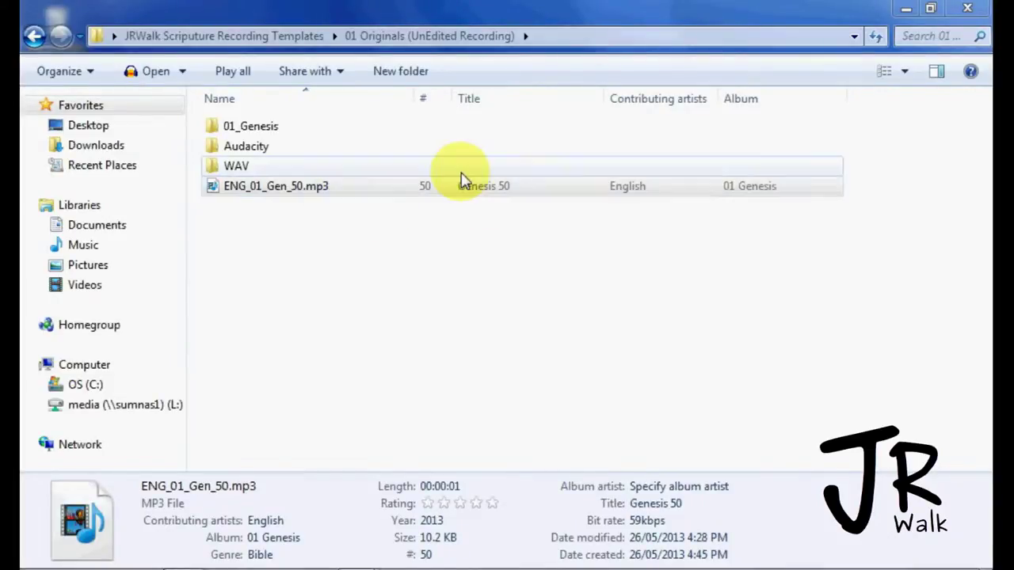
- Send ENG_01_Gen_50.mp3 to the Recycle Bin, leaving only the 01_Genesis, Audacity and WAV folders
click(288, 195)
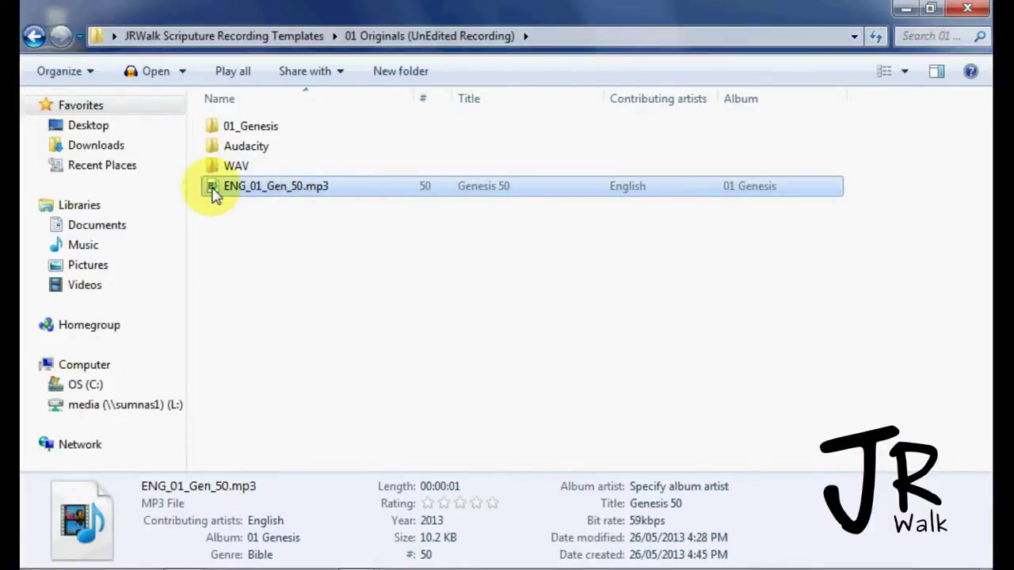
key(Delete)
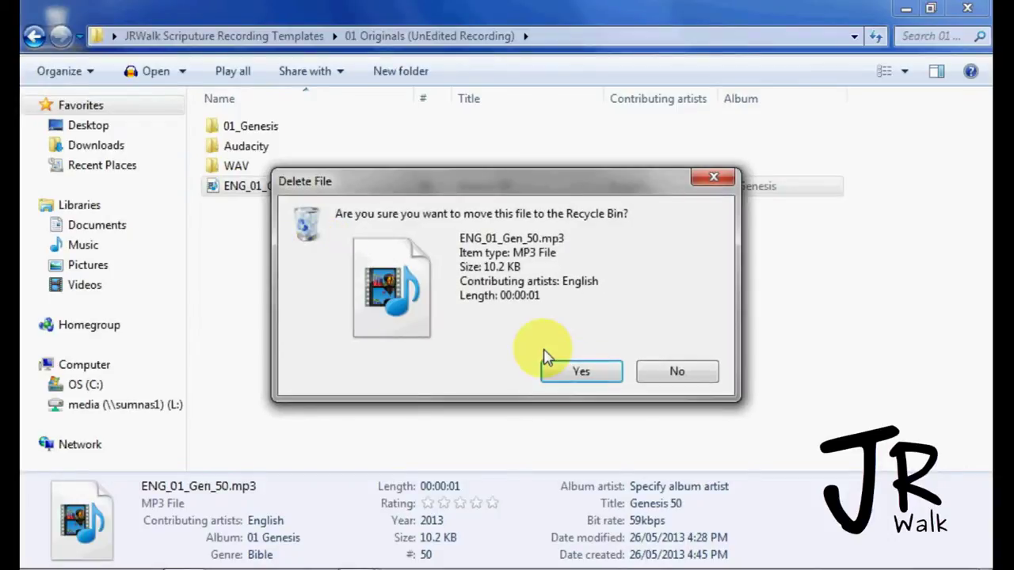
click(578, 367)
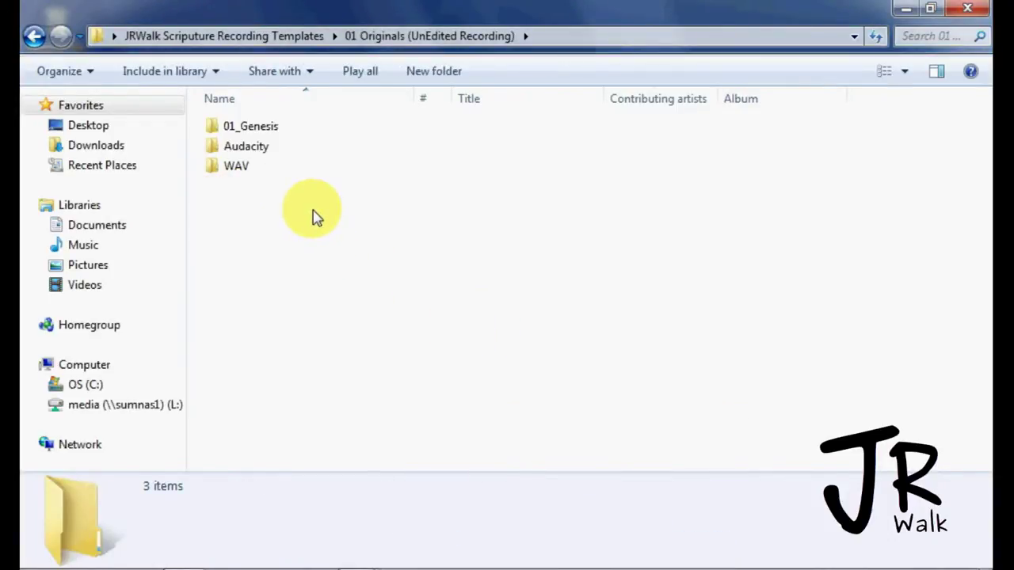
- Copy the Audacity folder from 01 Originals (UnEdited Recording)
click(210, 150)
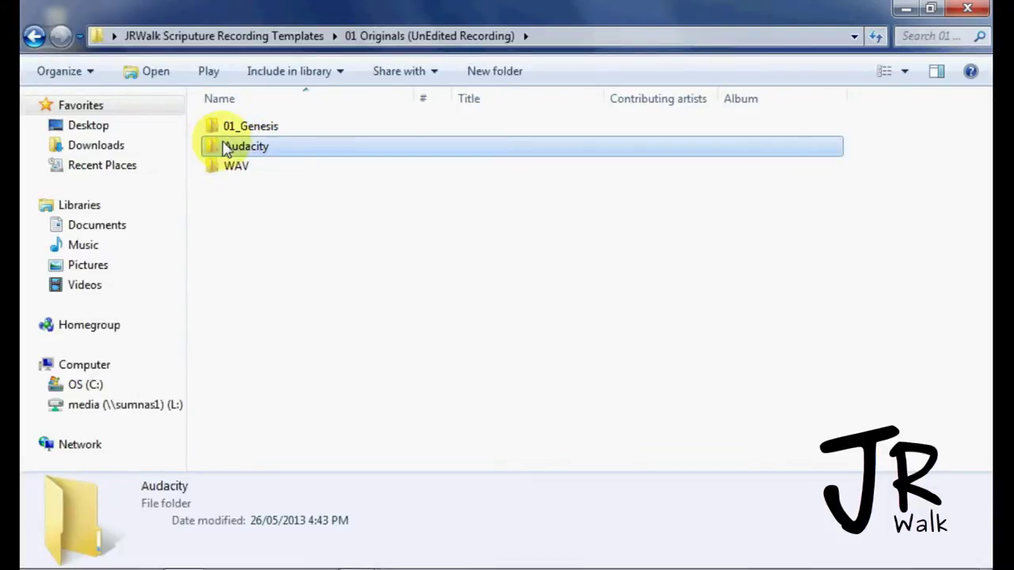
click(284, 42)
double_click(267, 133)
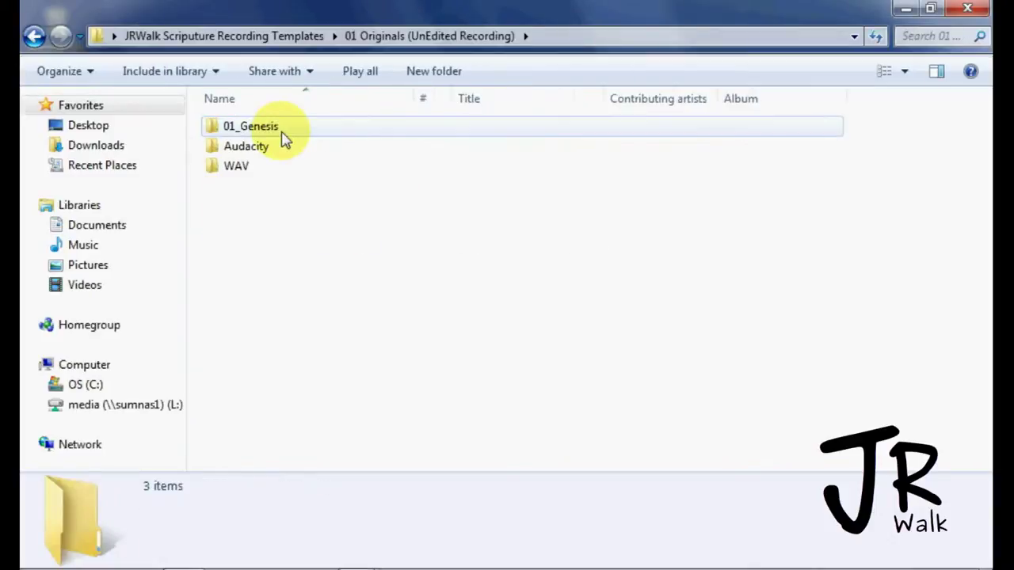
right_click(215, 153)
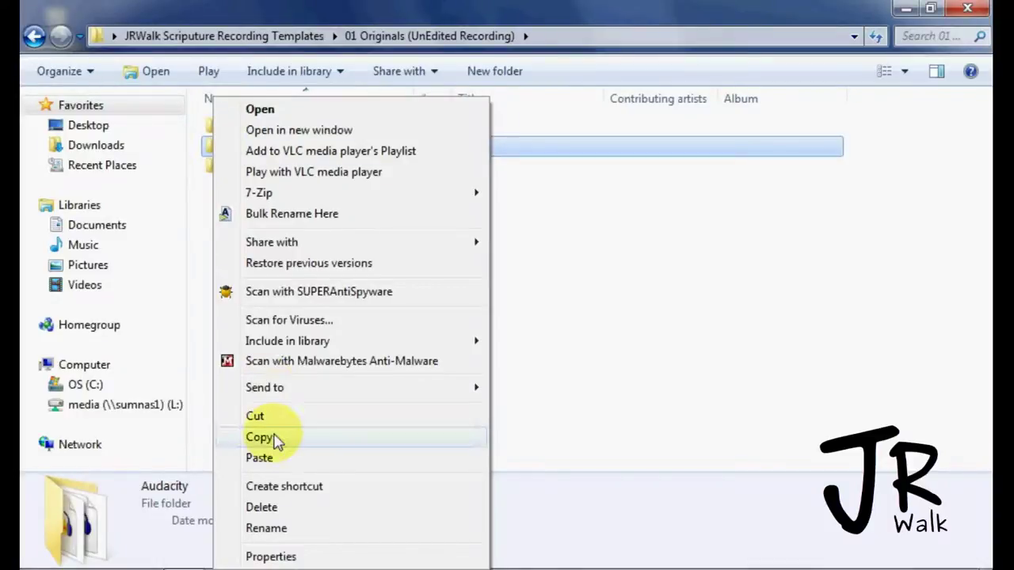
click(274, 440)
- Paste the Audacity folder into 02 Edit (Audacity Files) and open the copy
click(291, 40)
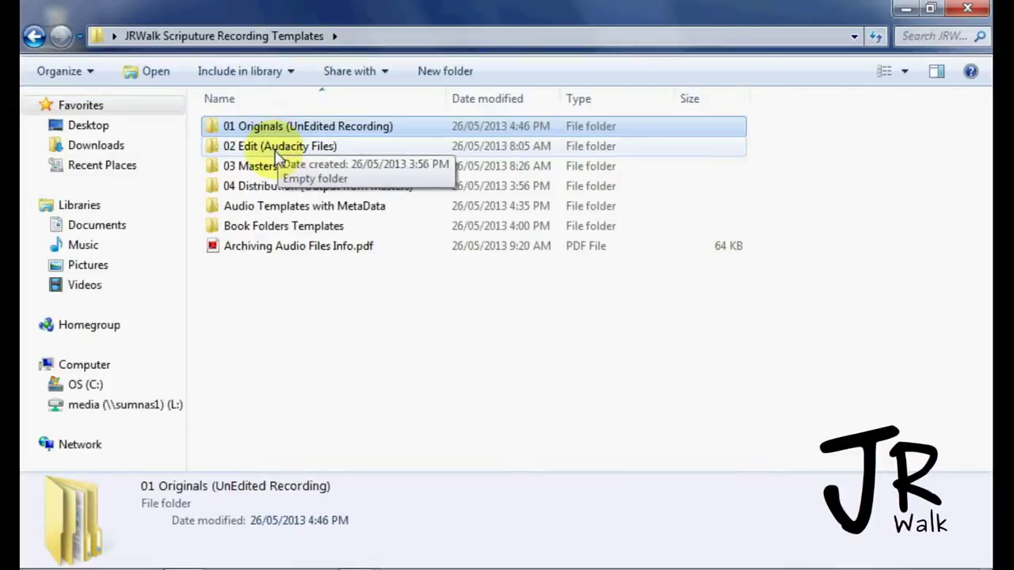
click(275, 154)
double_click(275, 154)
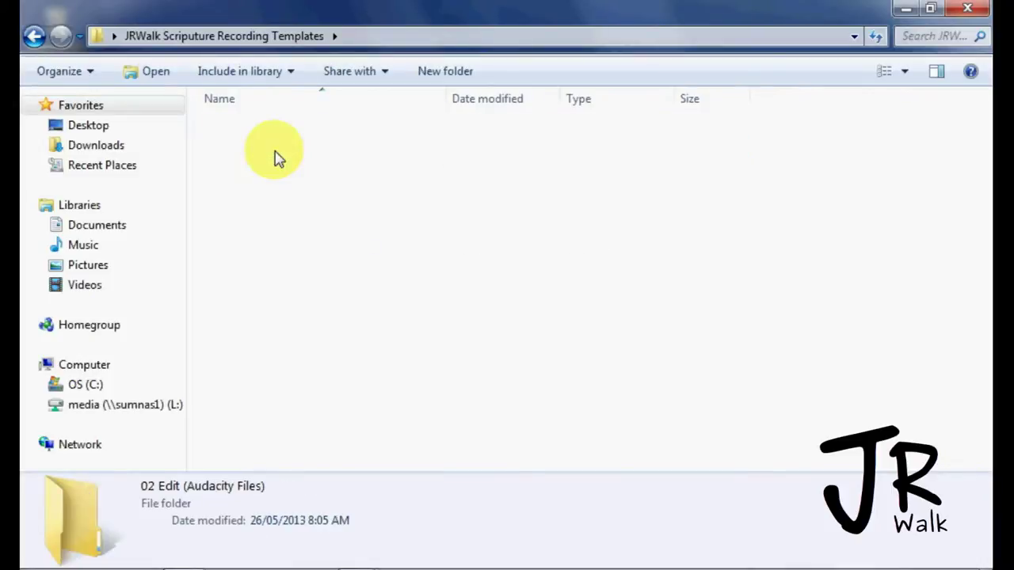
right_click(290, 265)
click(353, 389)
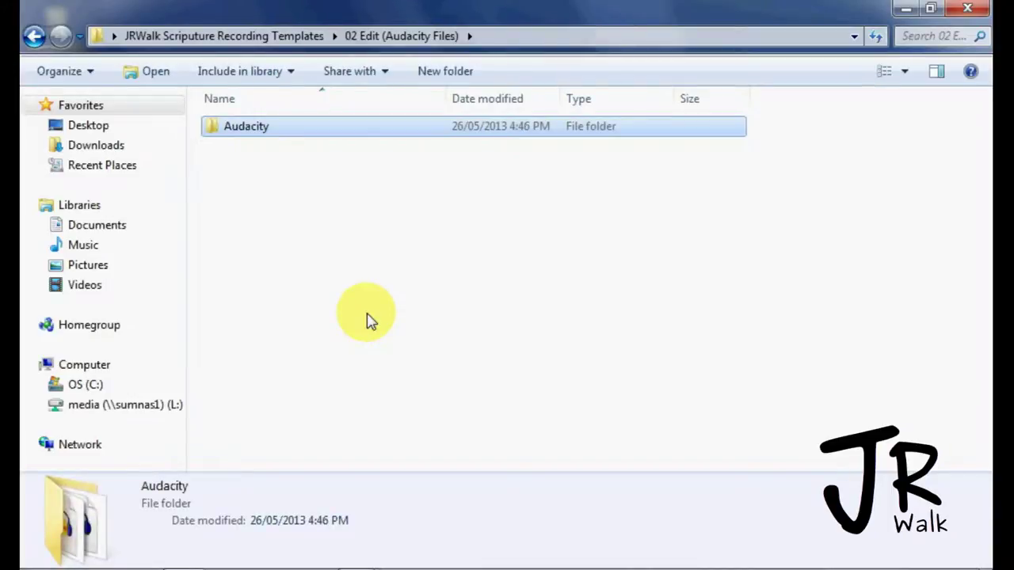
double_click(238, 134)
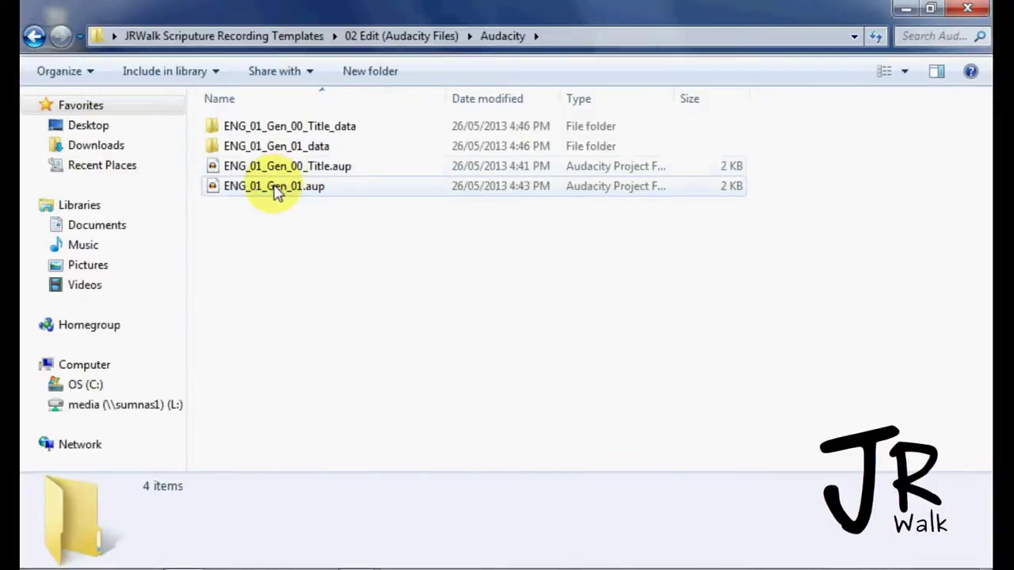
- Open ENG_01_Gen_00_Title.aup and delete the silence before the speech
click(281, 171)
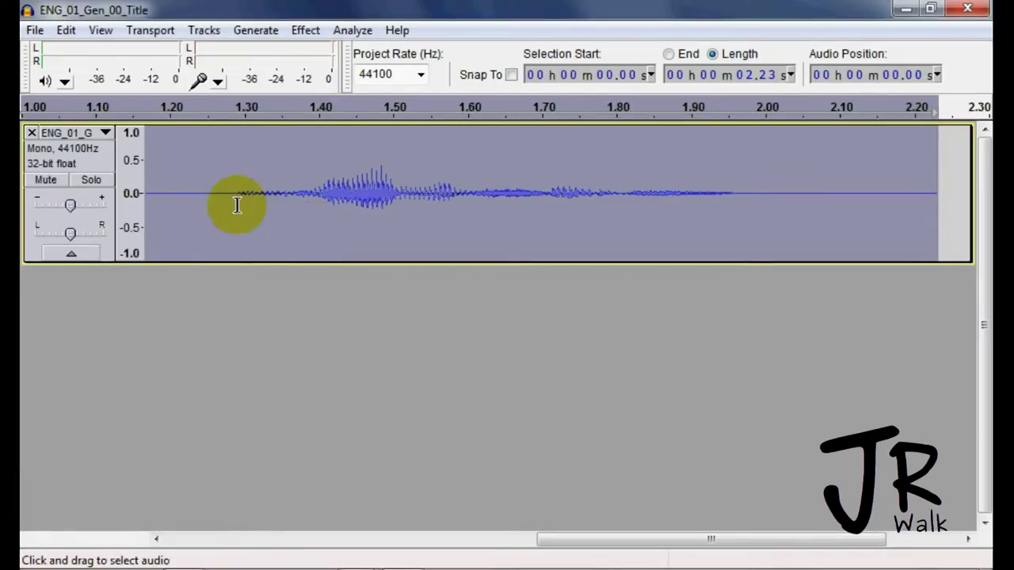
drag(231, 199, 113, 212)
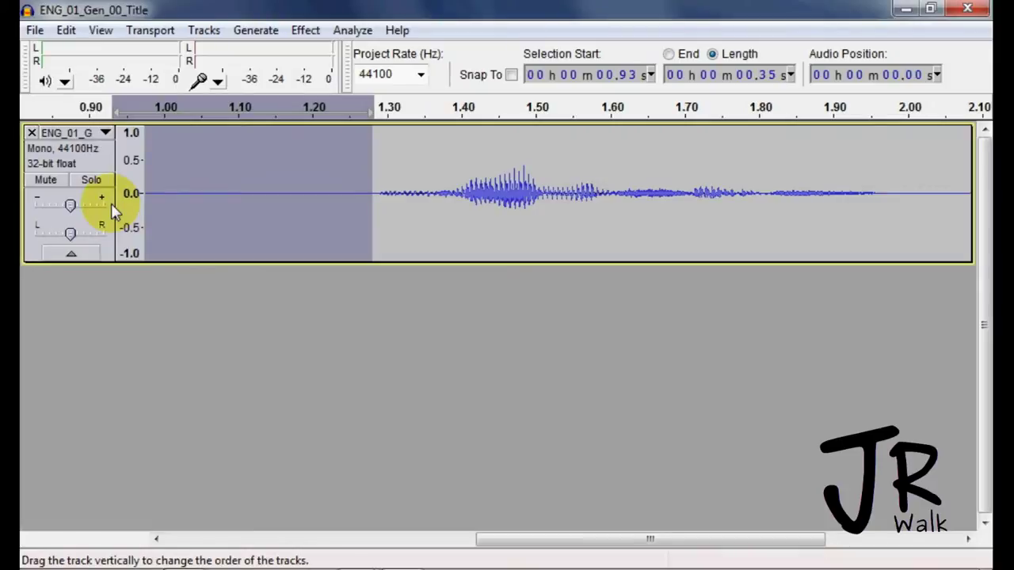
key(Delete)
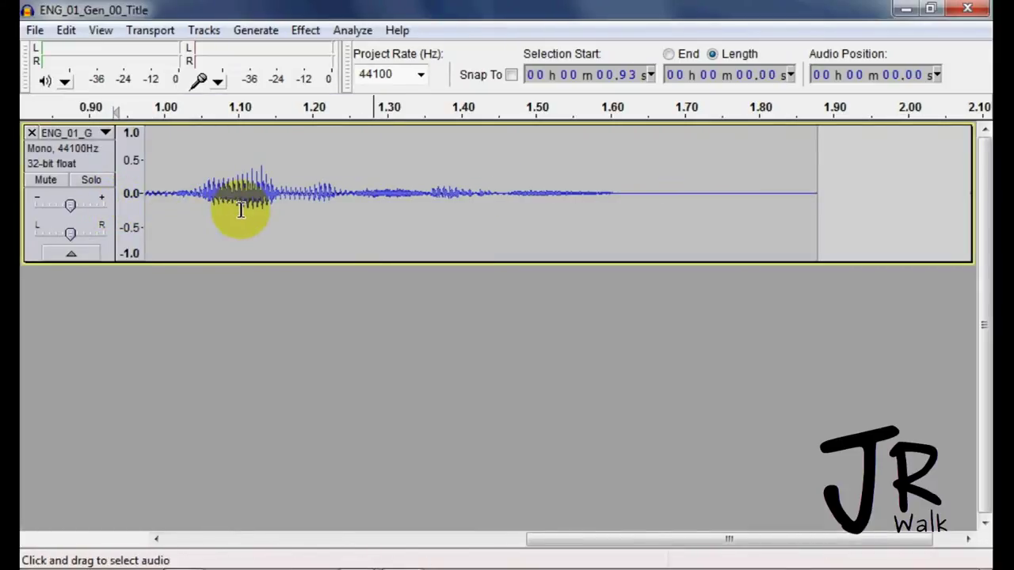
- Apply the JR chain to the current title project
click(35, 32)
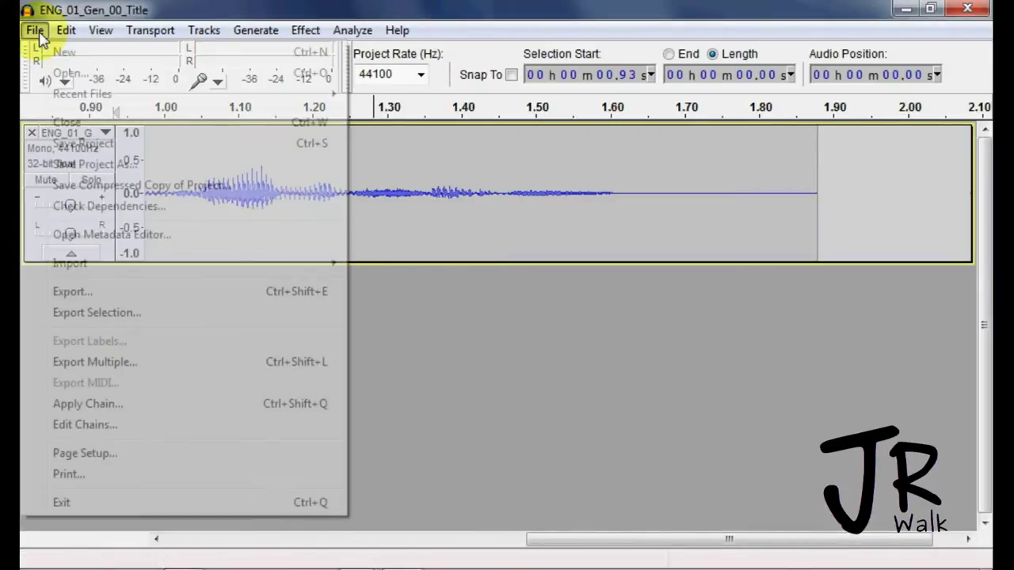
click(75, 405)
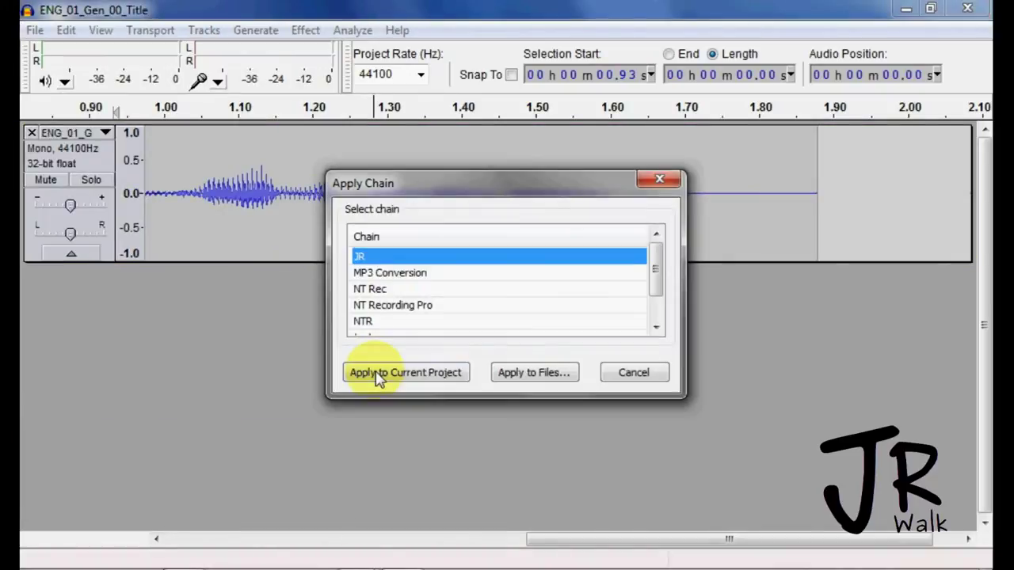
click(421, 383)
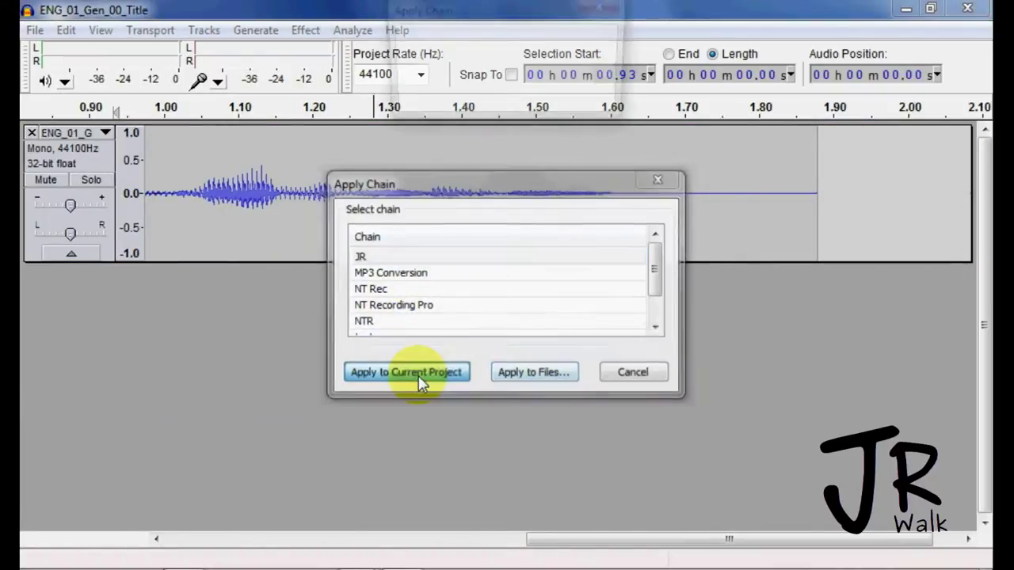
click(331, 225)
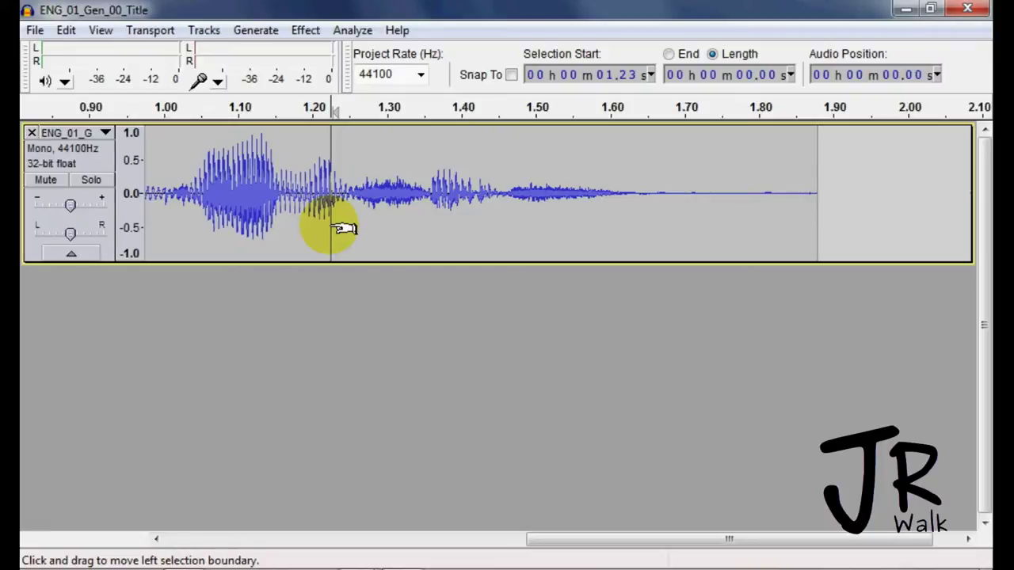
- Save ENG_01_Gen_00_Title as a WAV 16-bit PCM file in 03 Masters (WAV & Labels)
click(36, 32)
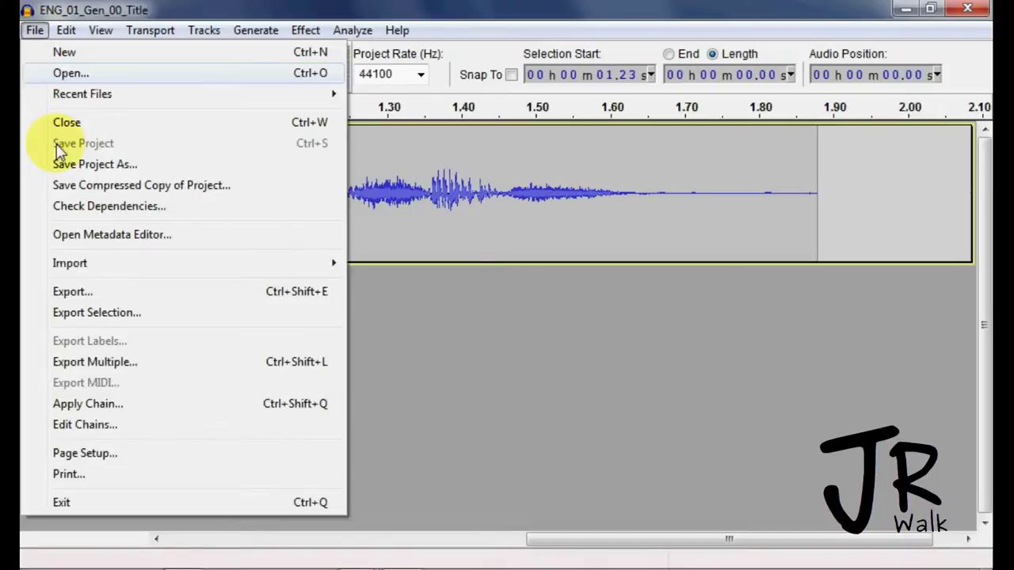
click(93, 293)
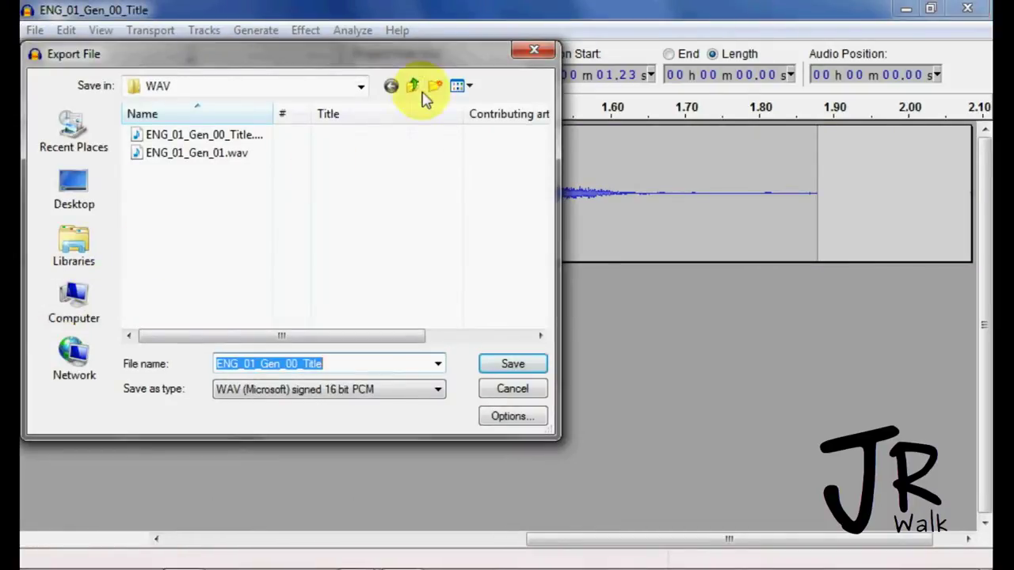
click(413, 86)
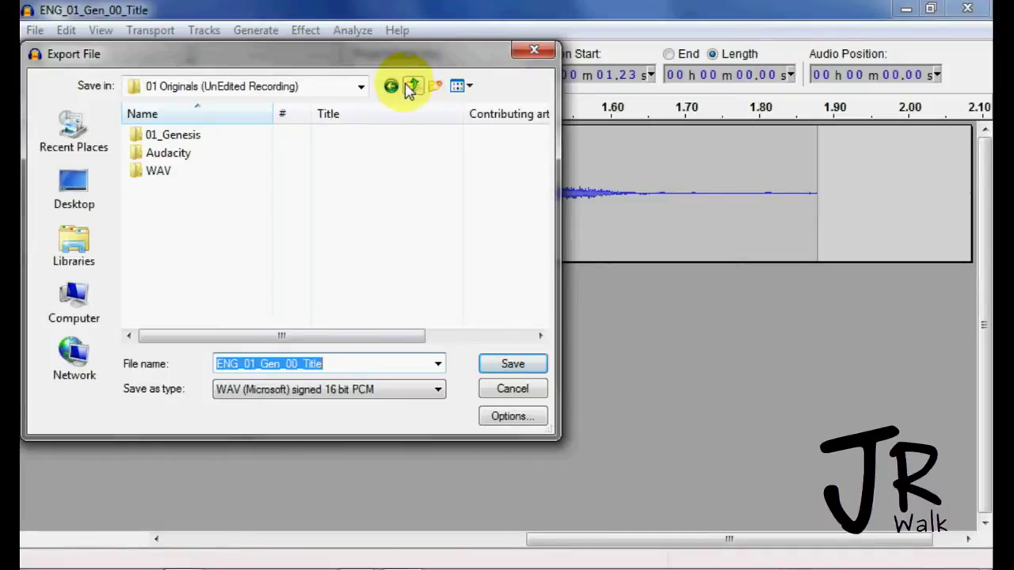
click(412, 86)
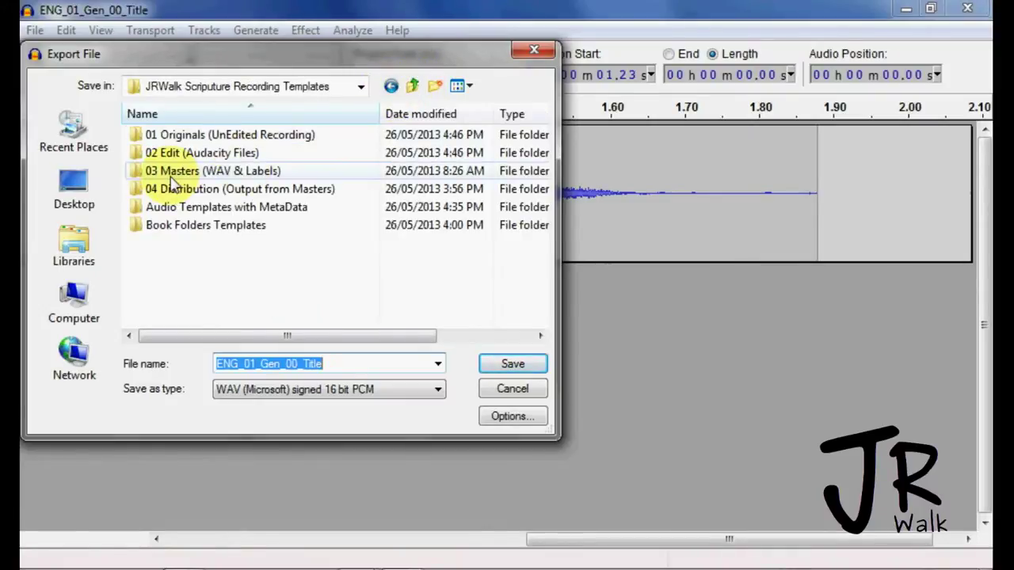
double_click(164, 170)
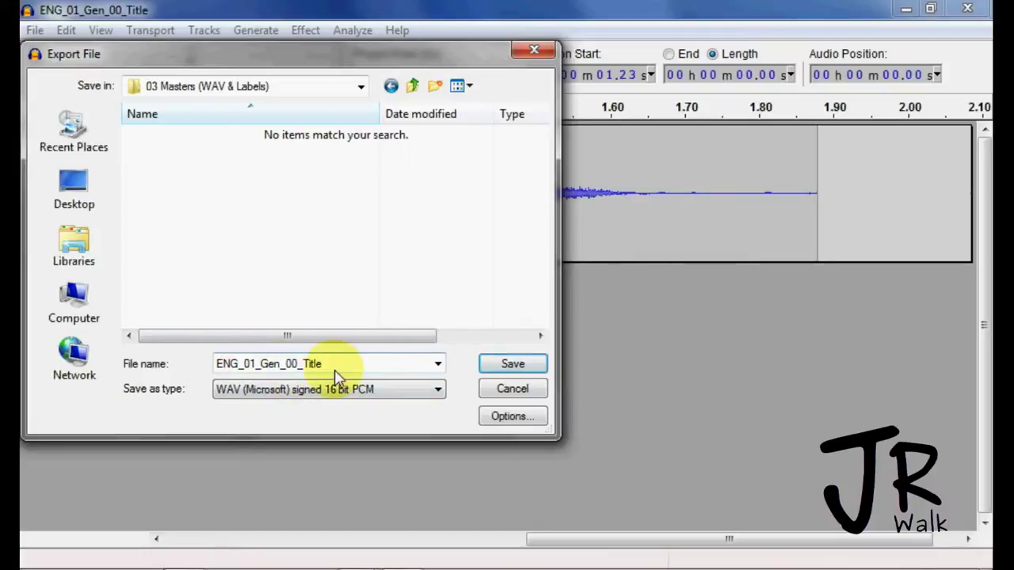
click(514, 365)
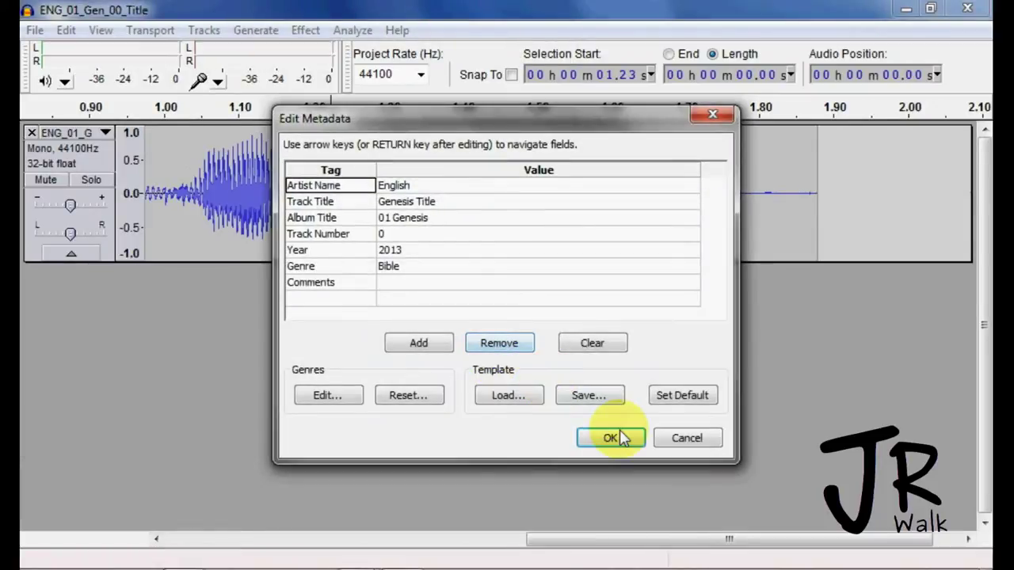
- Confirm the WAV metadata and target 04 Distribution's MP3 (High Quality) folder for a new export
click(614, 437)
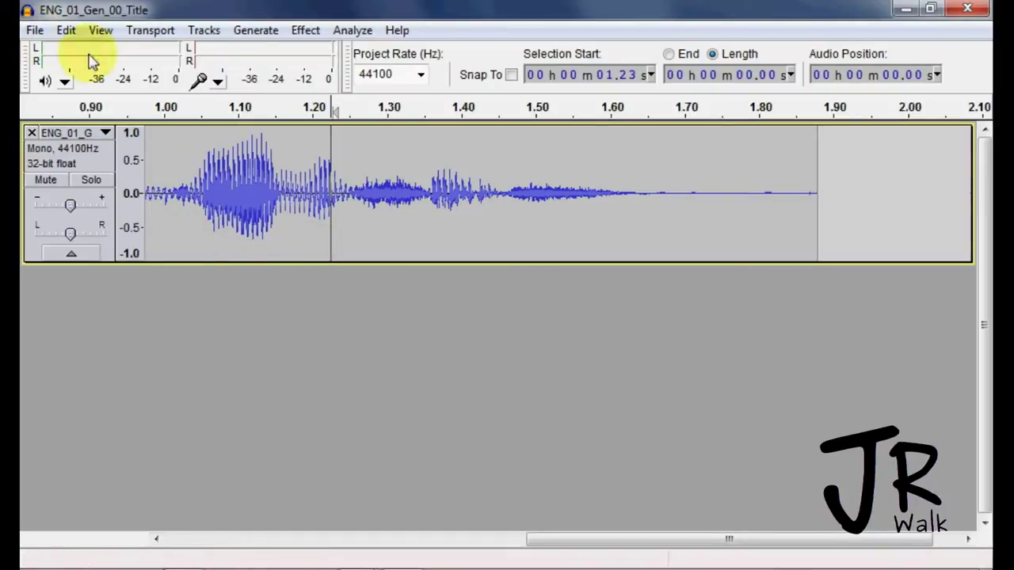
click(37, 35)
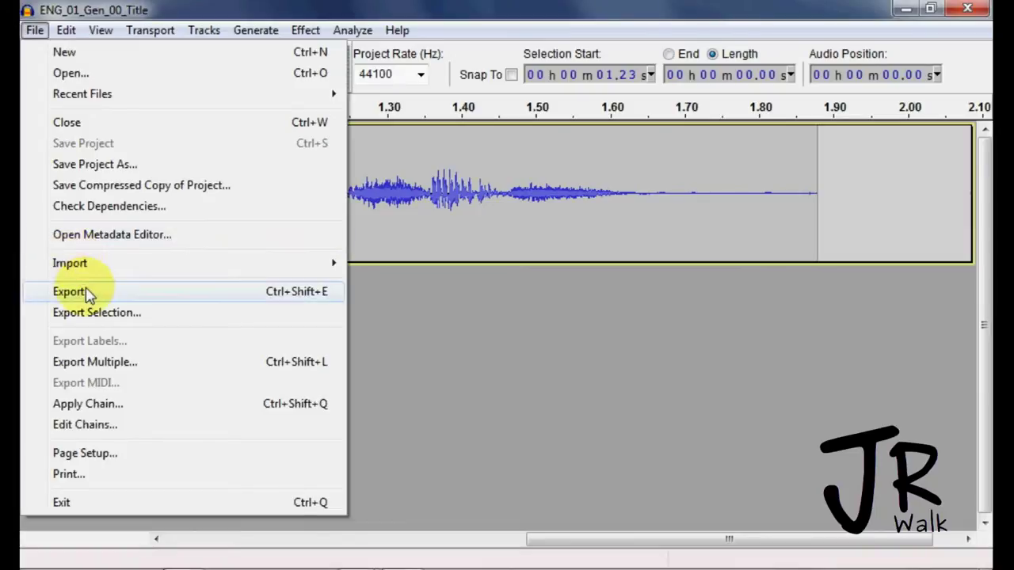
click(89, 295)
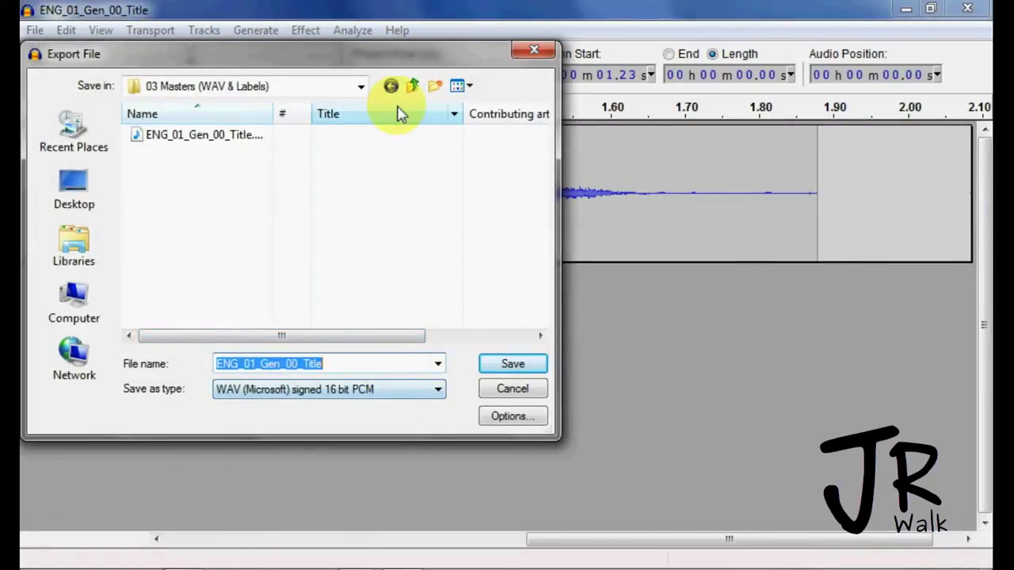
click(411, 85)
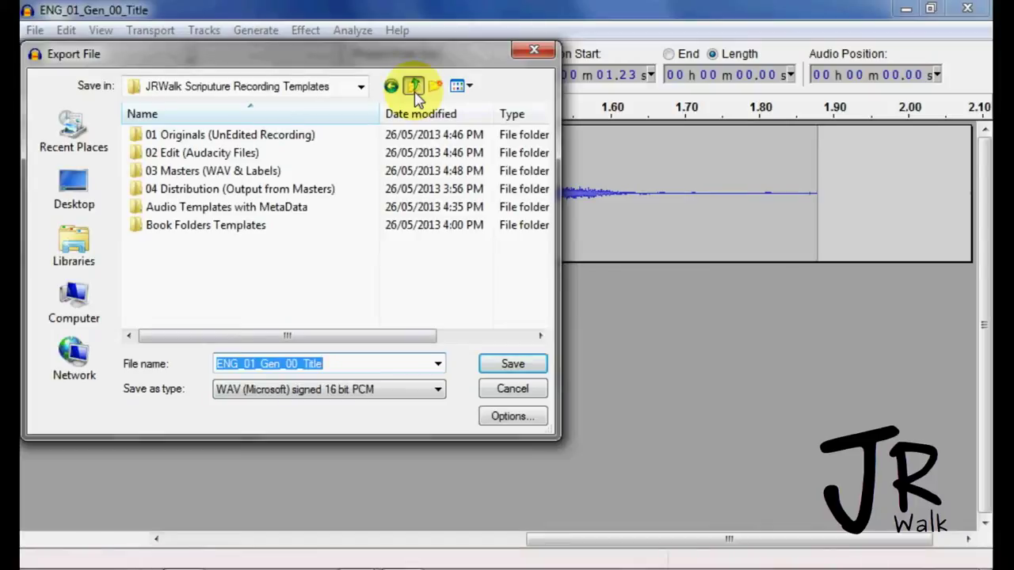
double_click(209, 192)
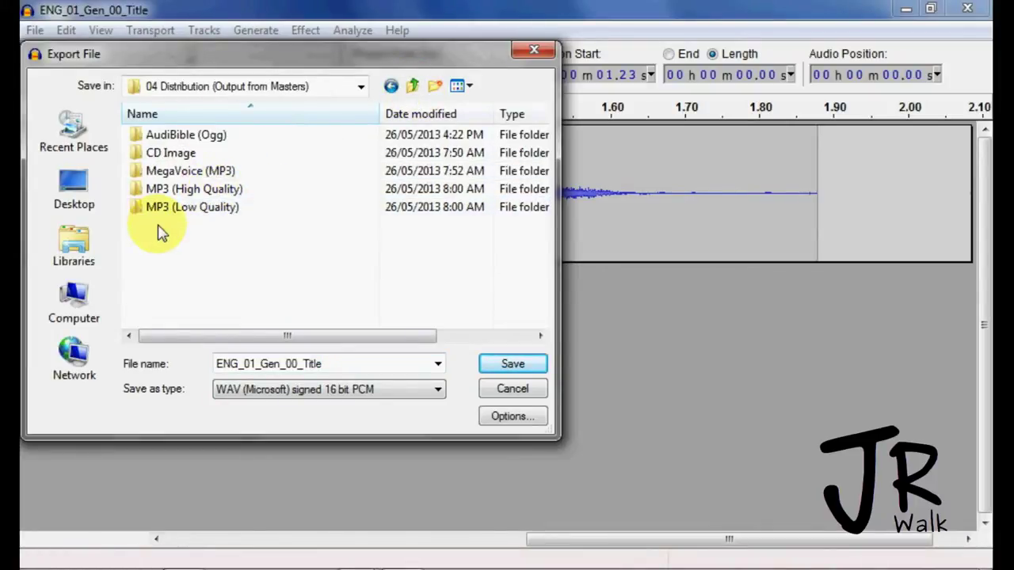
double_click(188, 191)
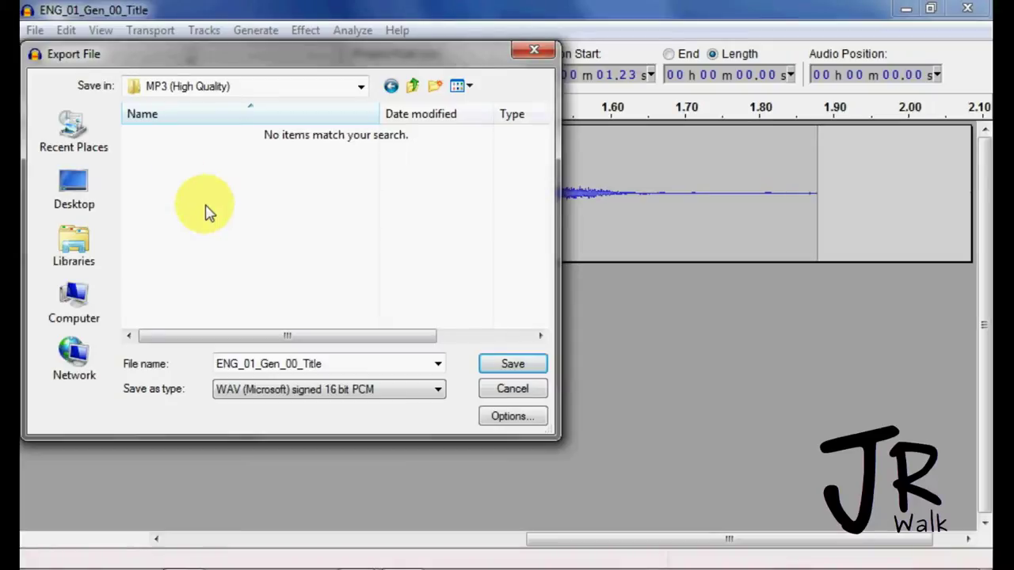
- Choose MP3 format with the Standard 170-210 kbps preset
click(437, 393)
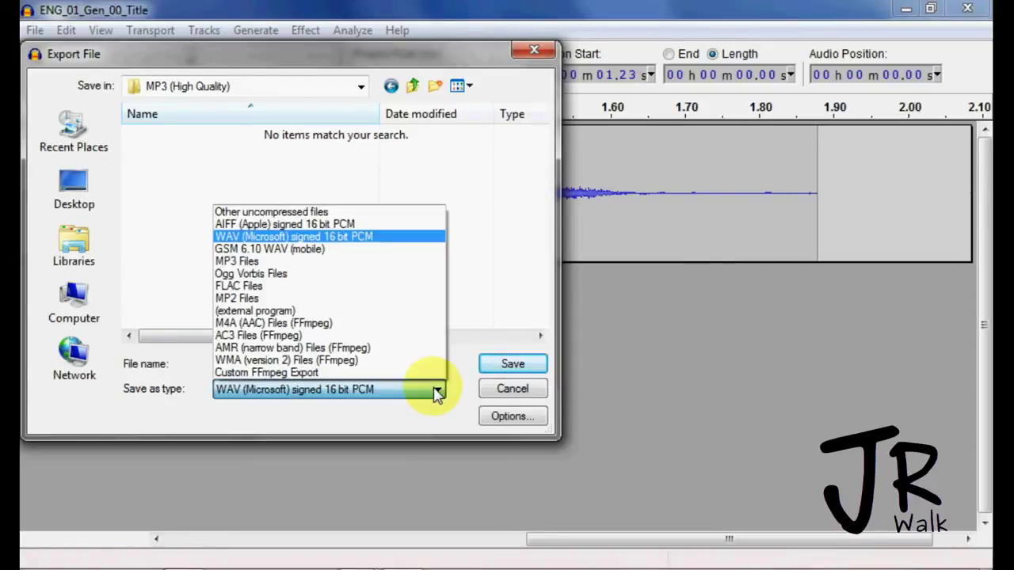
click(298, 262)
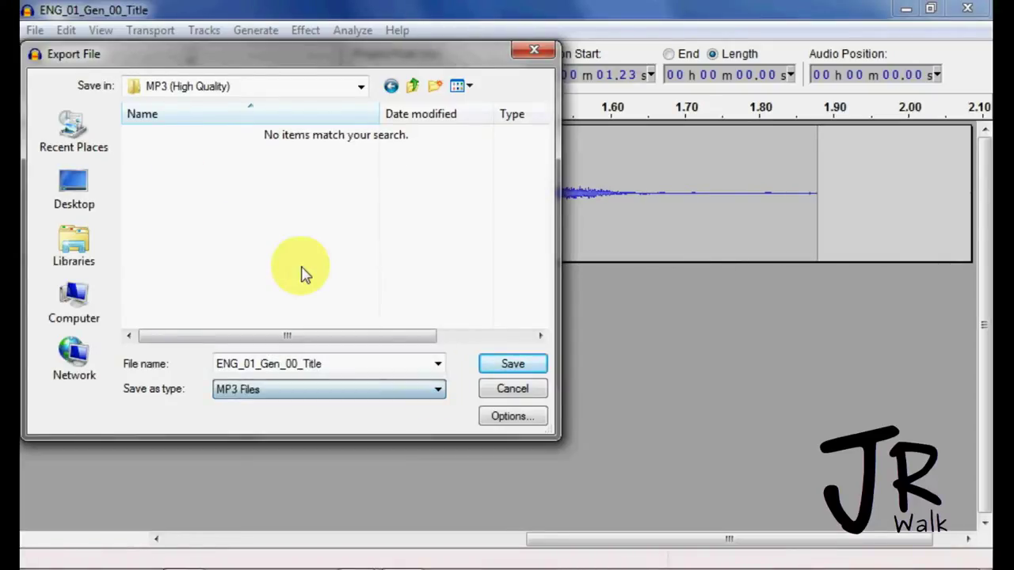
click(497, 416)
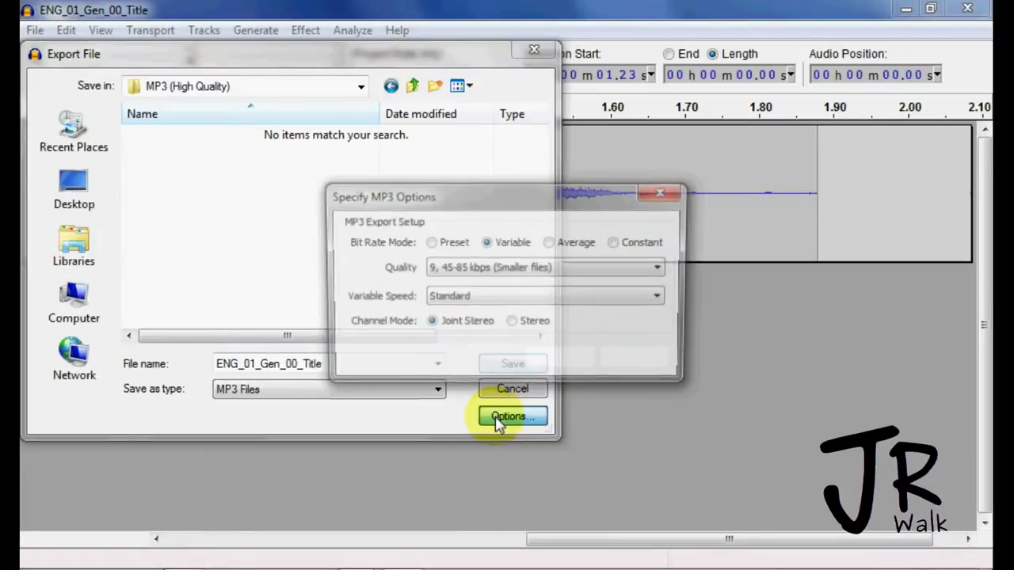
click(430, 243)
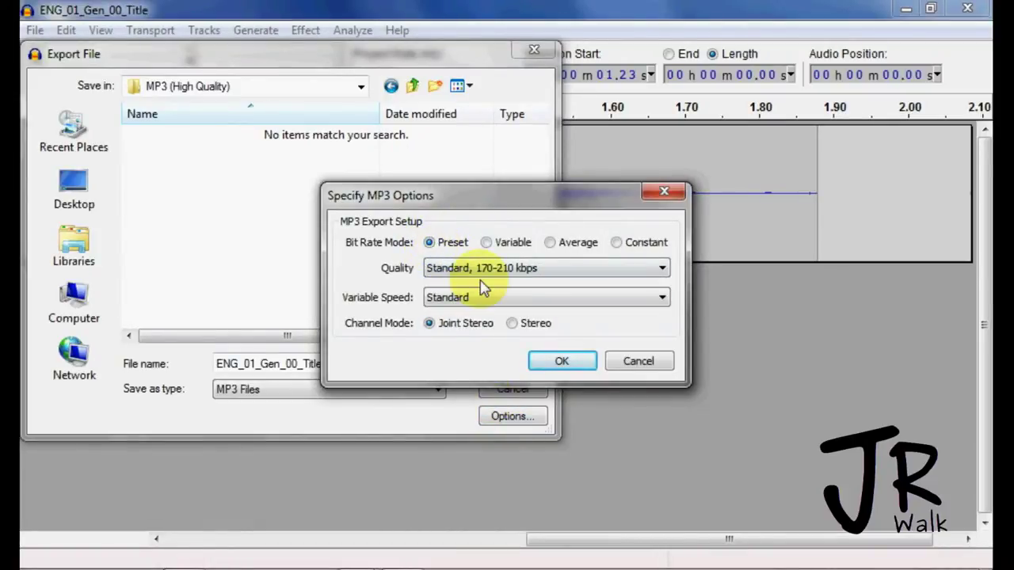
click(556, 365)
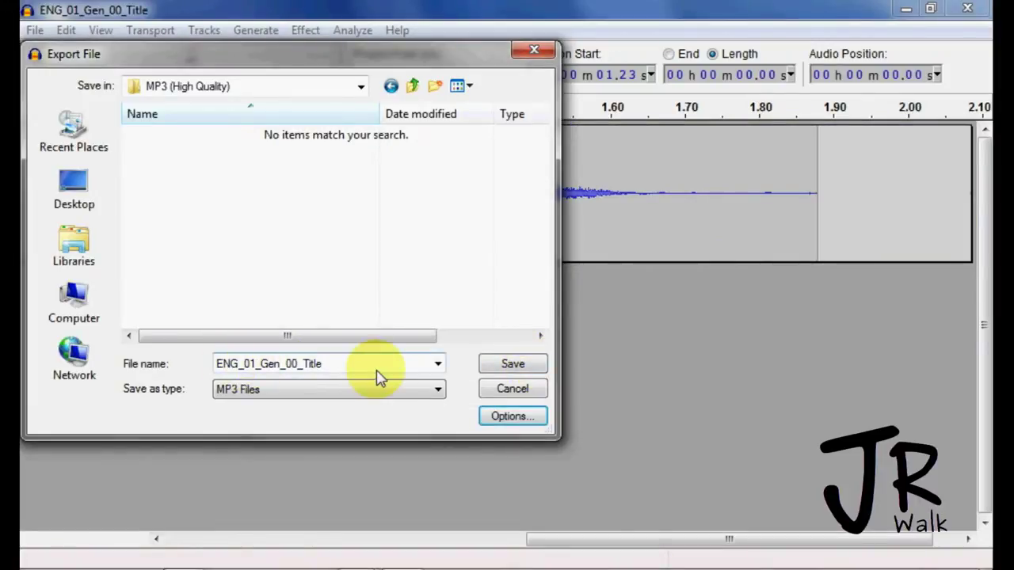
- Save the MP3, accept its metadata tags, and close the title project
click(507, 364)
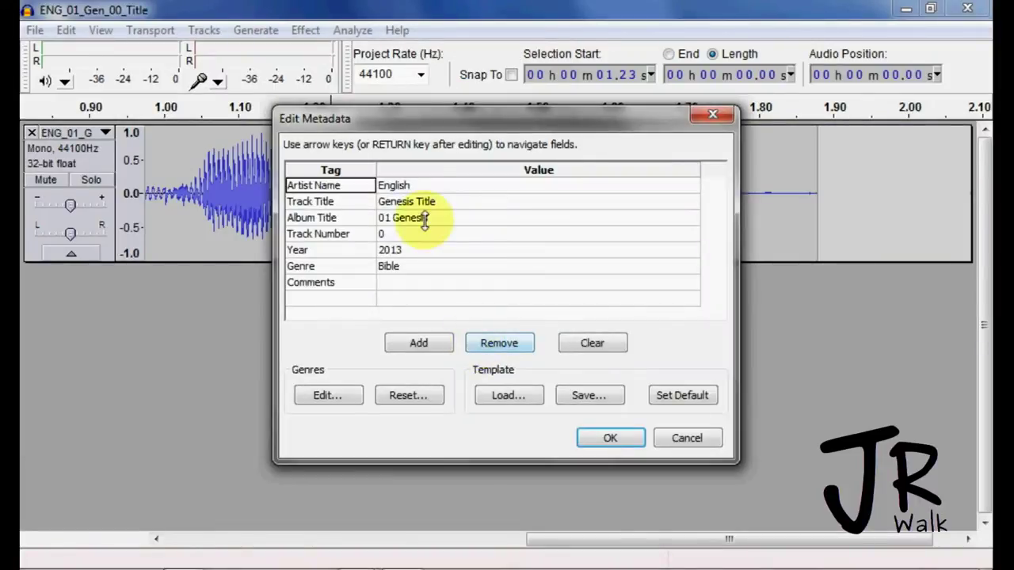
click(606, 438)
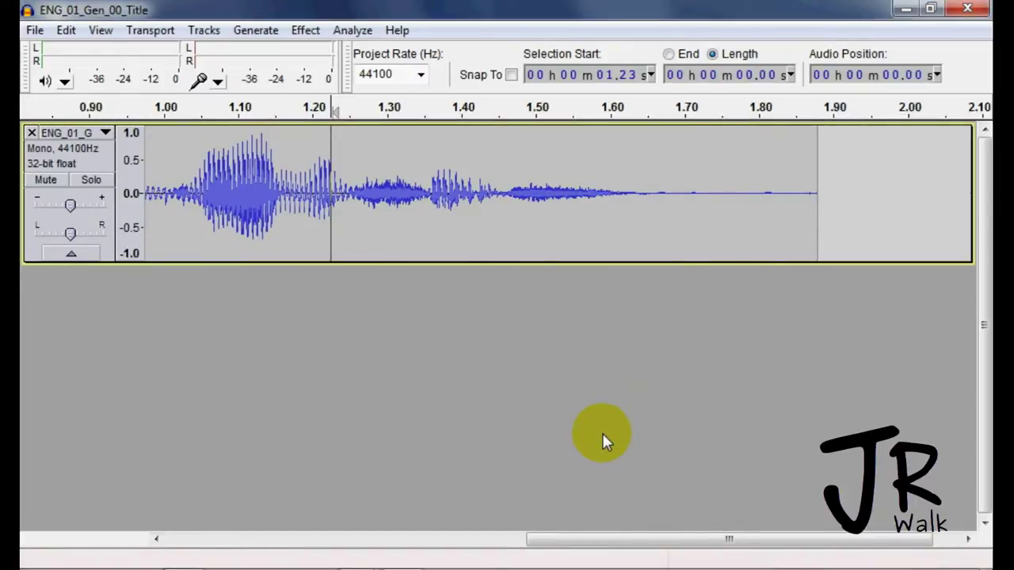
click(970, 11)
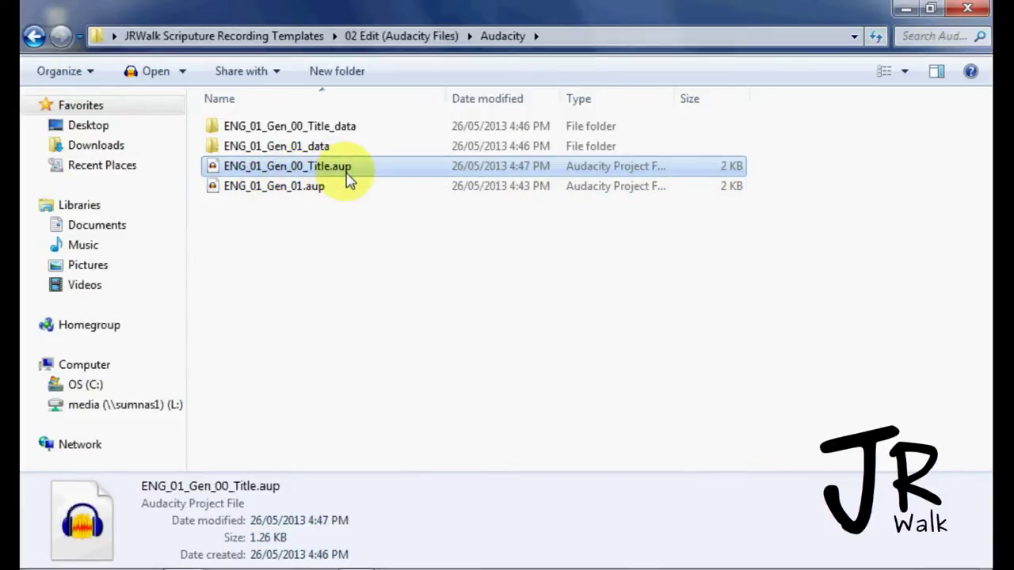
- Select ENG_01_Gen_01.aup in the 02 Edit Audacity folder
click(281, 190)
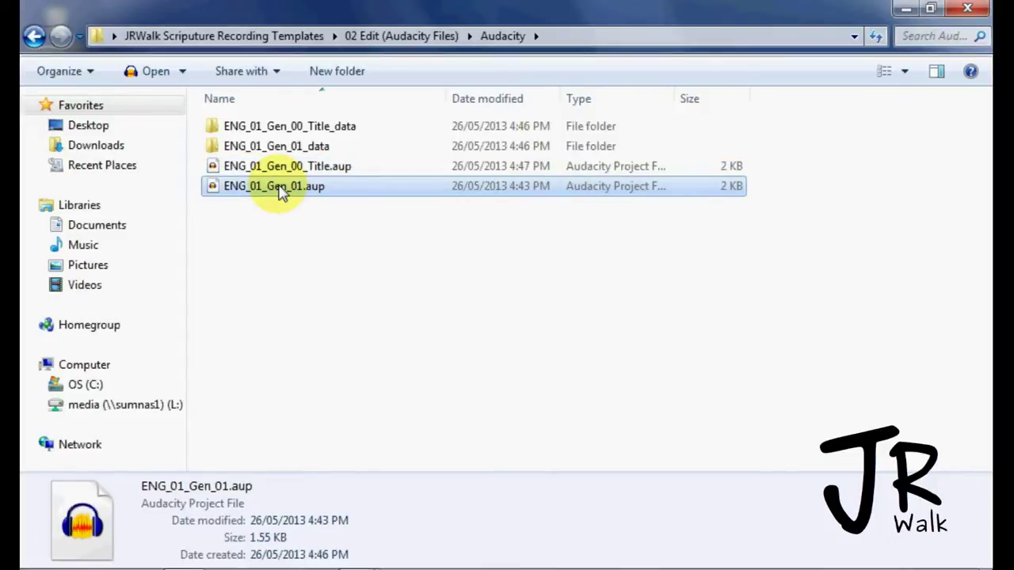
- Open ENG_01_Gen_01, delete its first 0.47 s of silence, and play it from the start
double_click(281, 194)
click(194, 202)
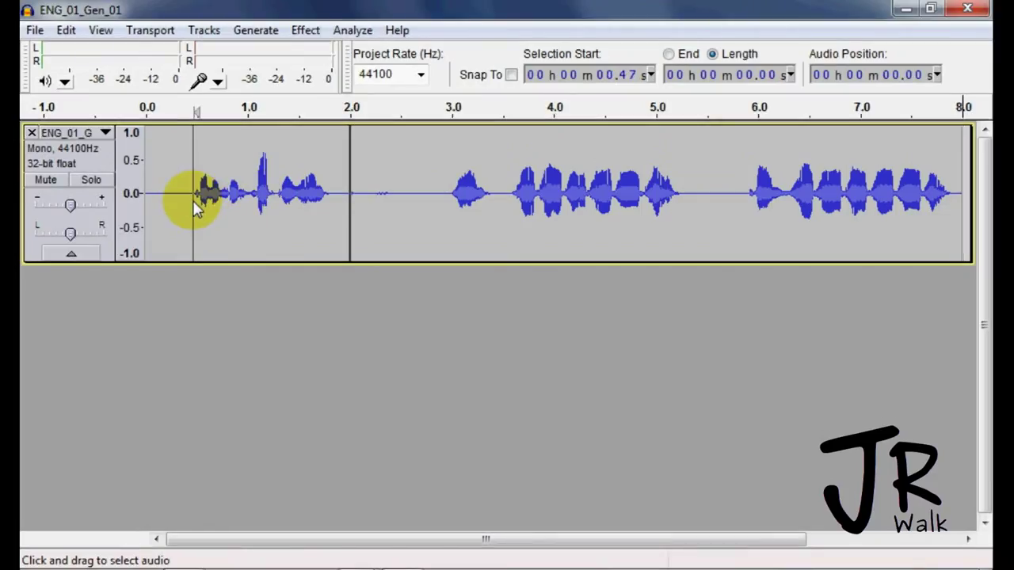
drag(194, 201, 101, 206)
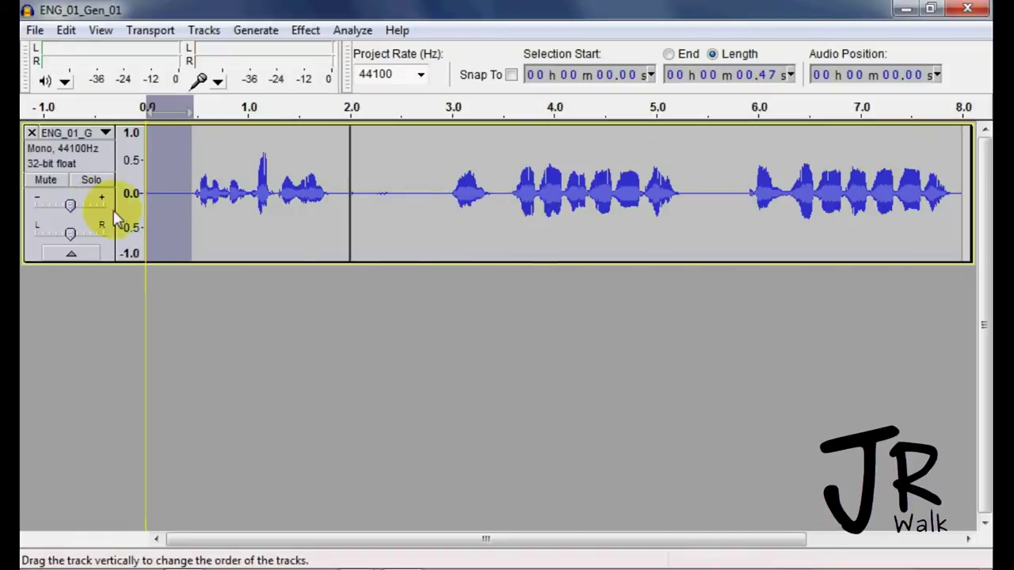
key(Delete)
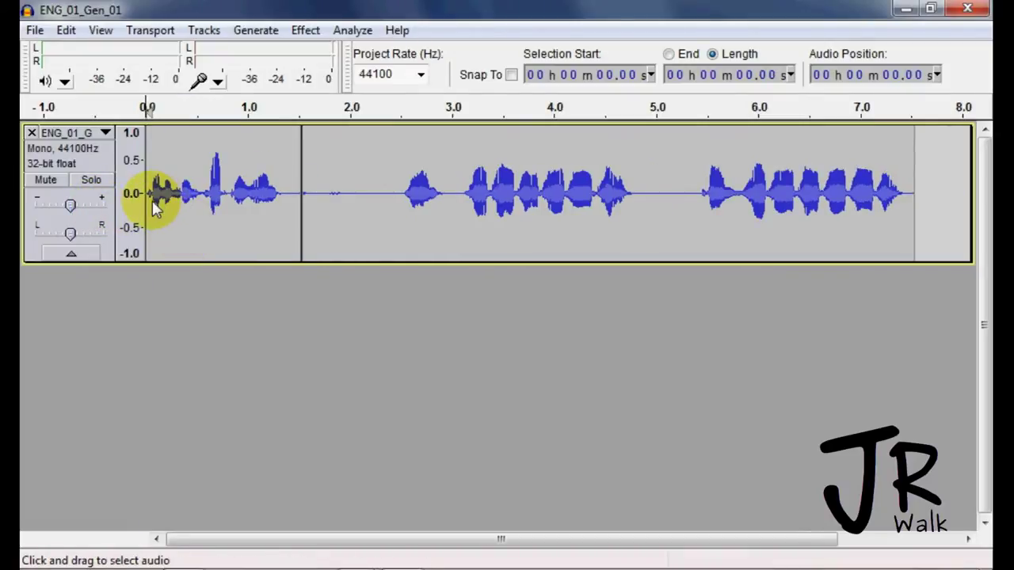
click(153, 204)
key(space)
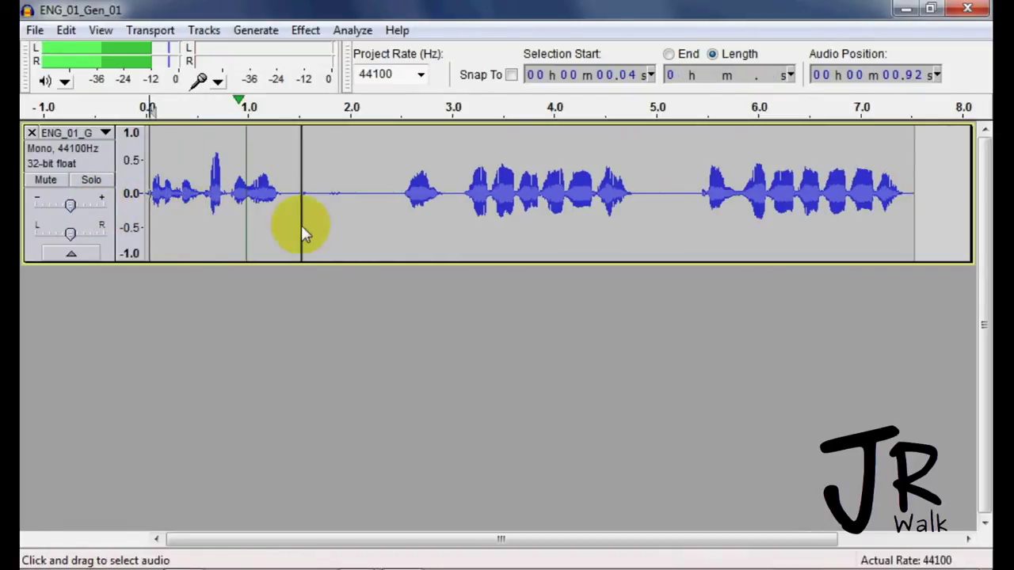
- Add verse labels 01, 02 and 03 at 2.53 s, 4.10 s and 5.43 s
click(314, 225)
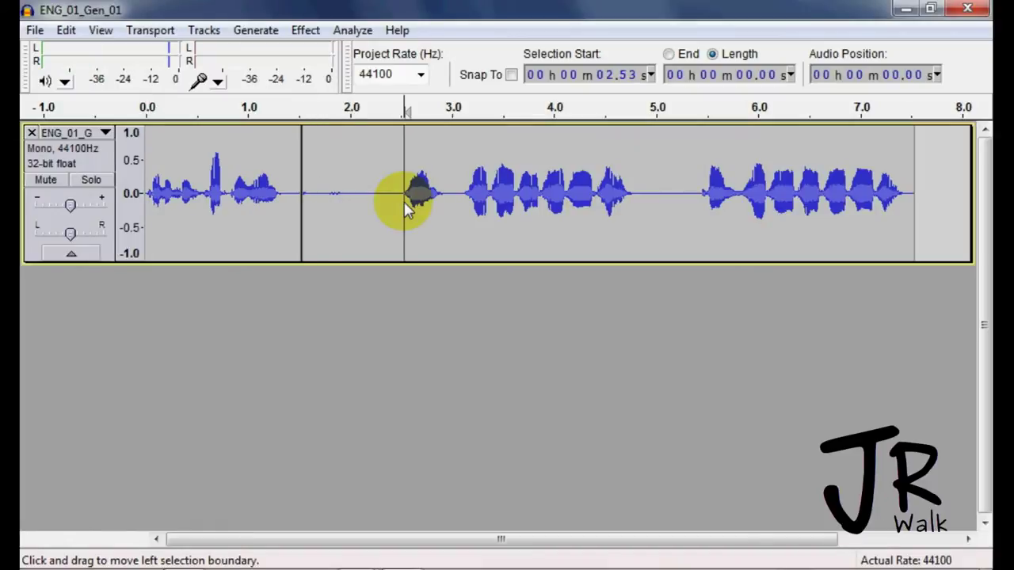
key(ctrl+b)
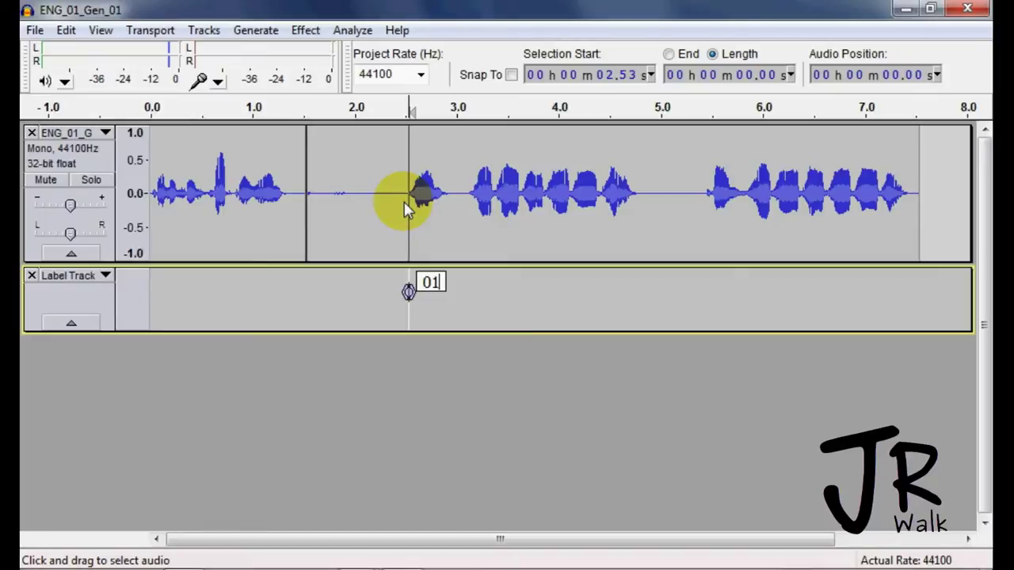
click(708, 211)
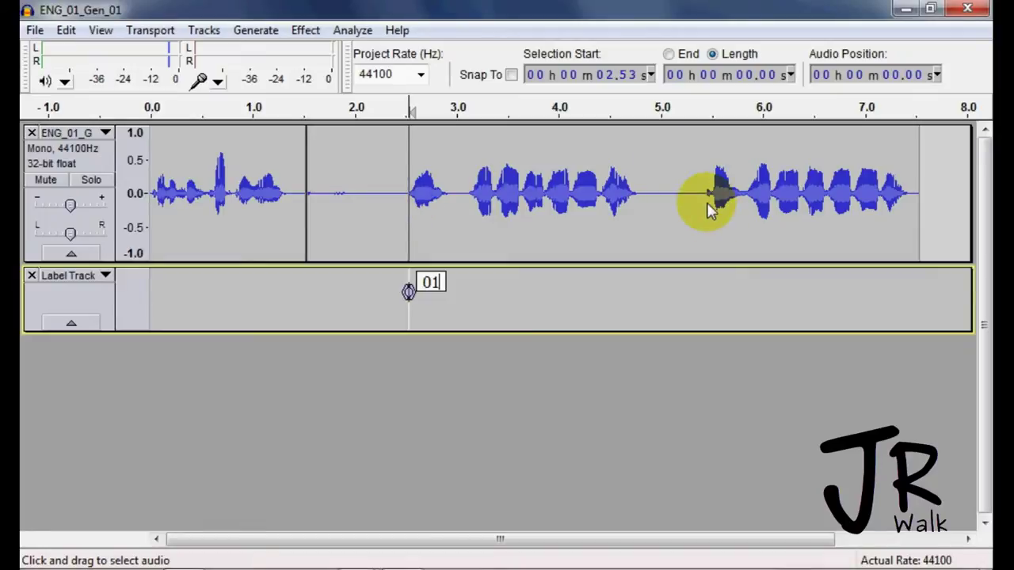
click(569, 214)
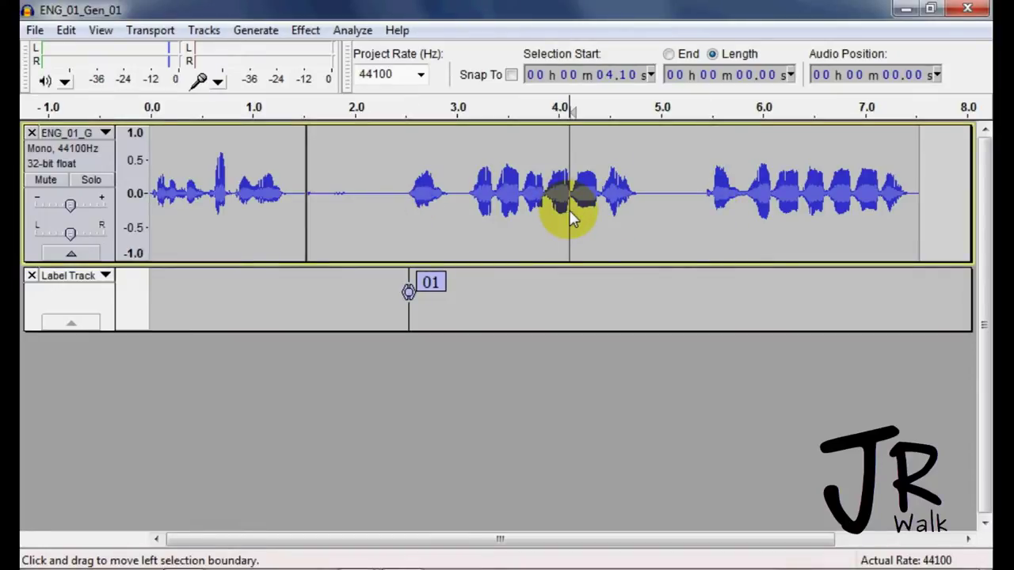
key(ctrl+b)
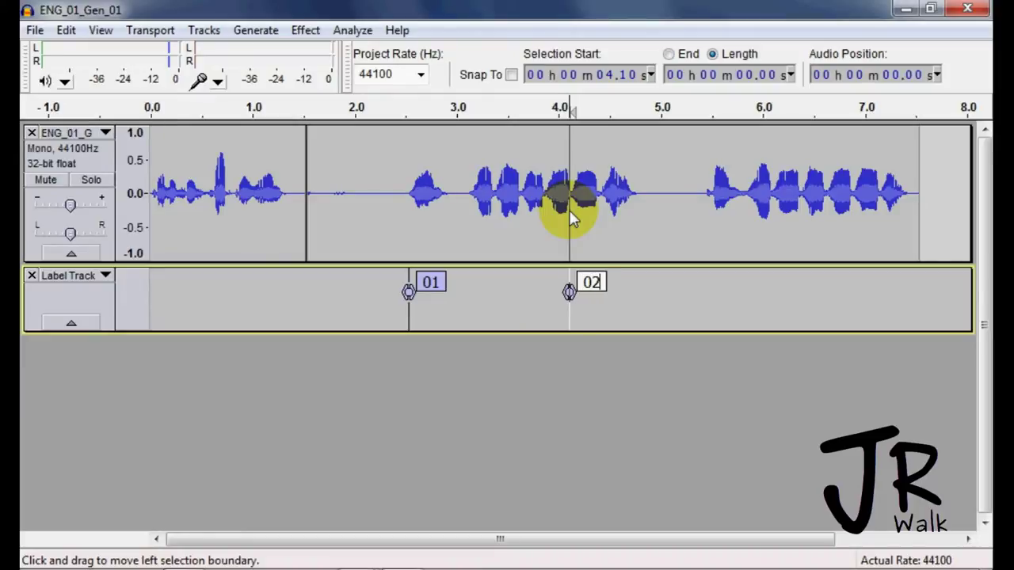
click(706, 202)
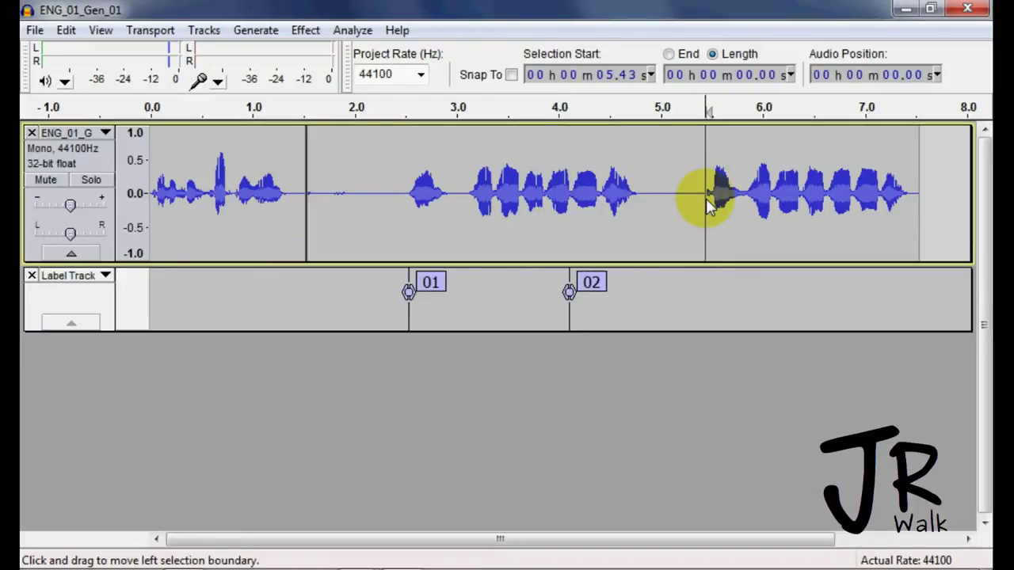
key(ctrl+b)
text(03)
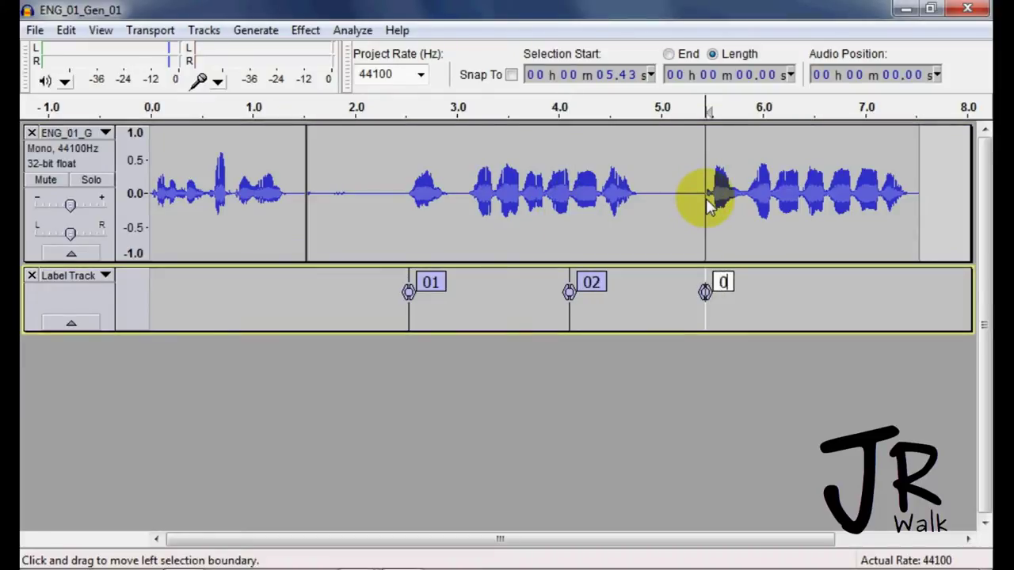
click(671, 208)
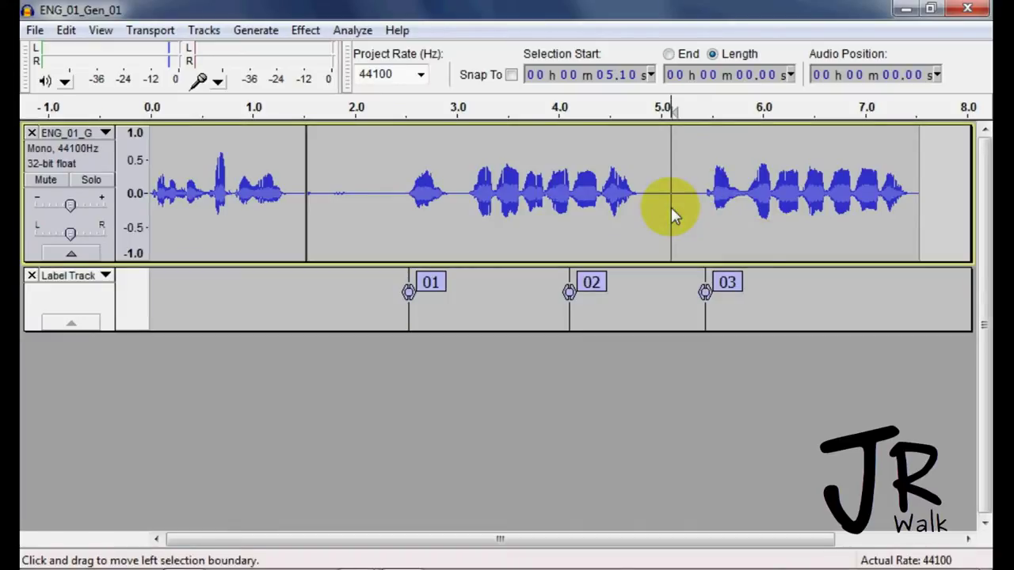
- Verify the audio track's name is ENG_01_Gen_01 without changing it, then open the File menu
click(105, 133)
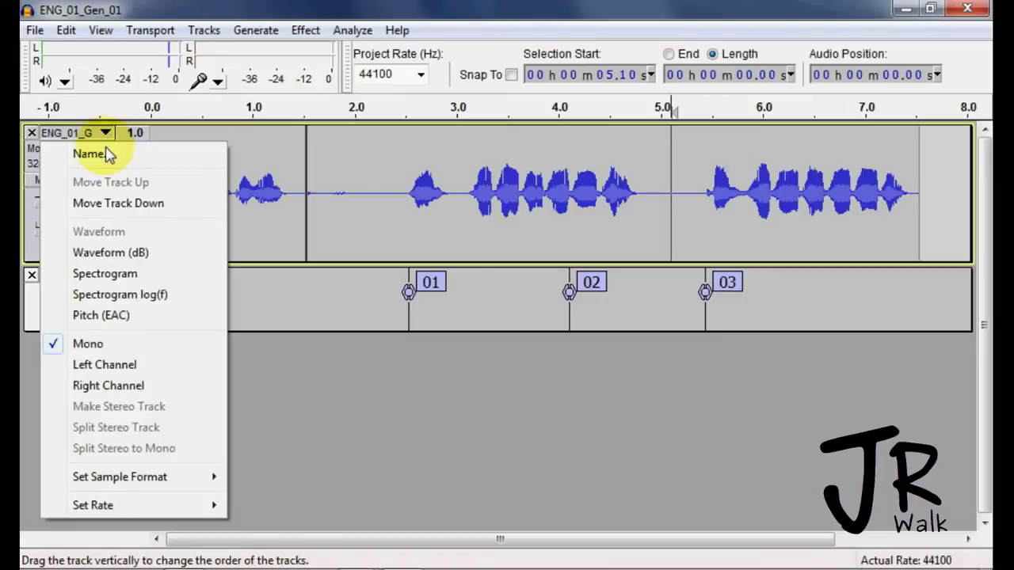
click(108, 154)
drag(474, 286, 345, 291)
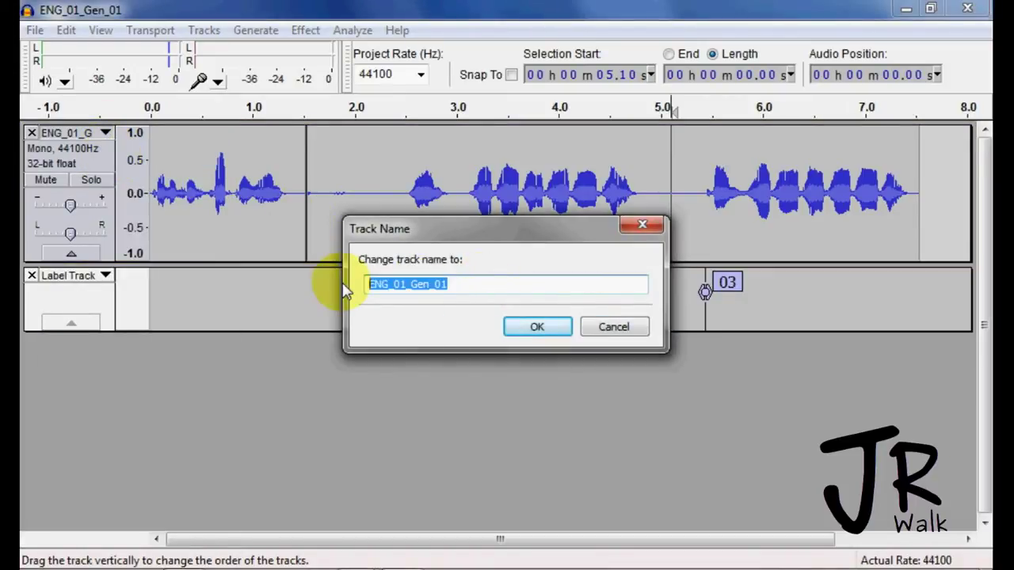
click(612, 336)
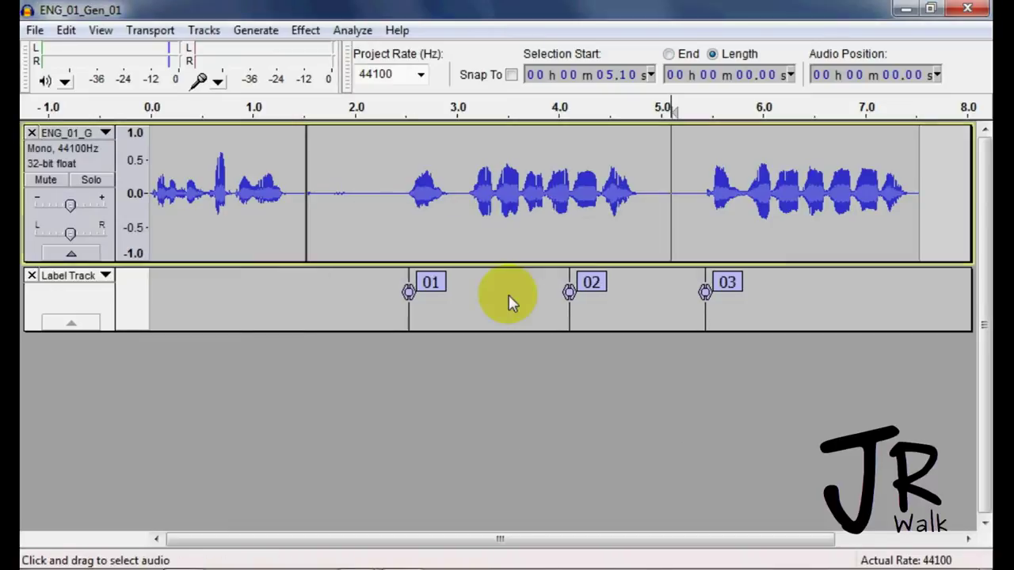
click(385, 212)
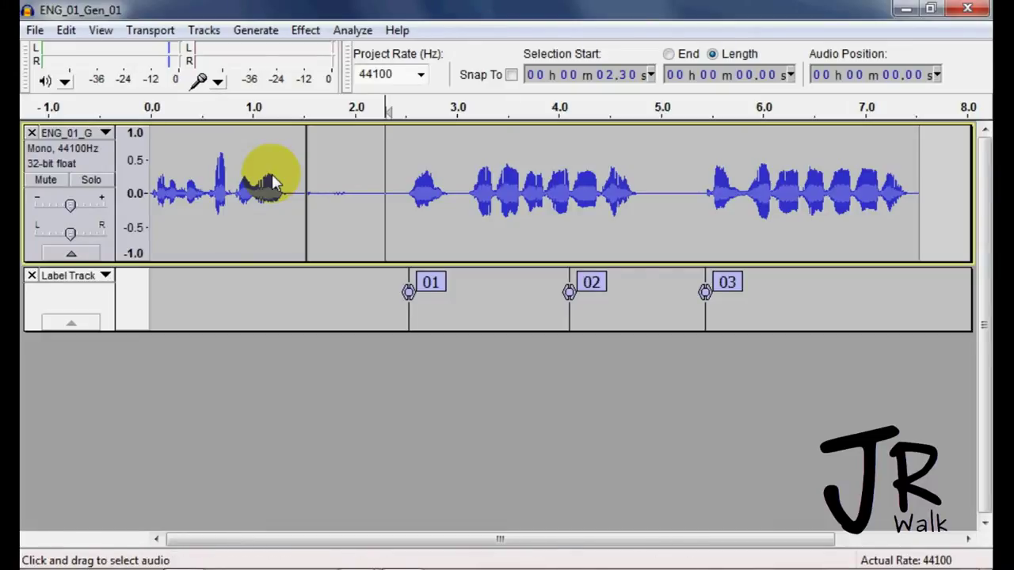
click(35, 32)
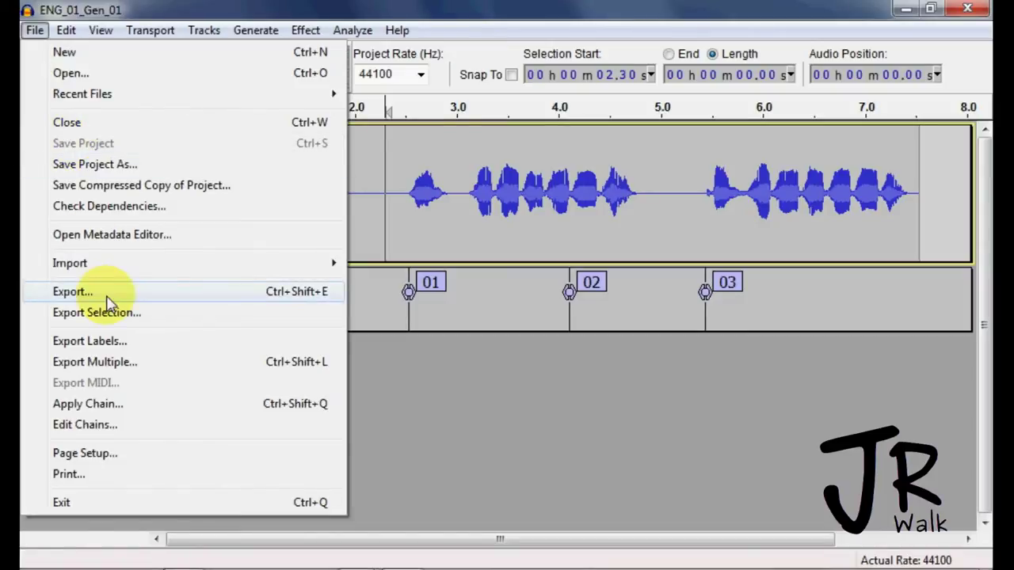
- Export ENG_01_Gen_01 as signed 16-bit PCM WAV into 03 Masters, accepting the Genesis 01 tags
click(177, 293)
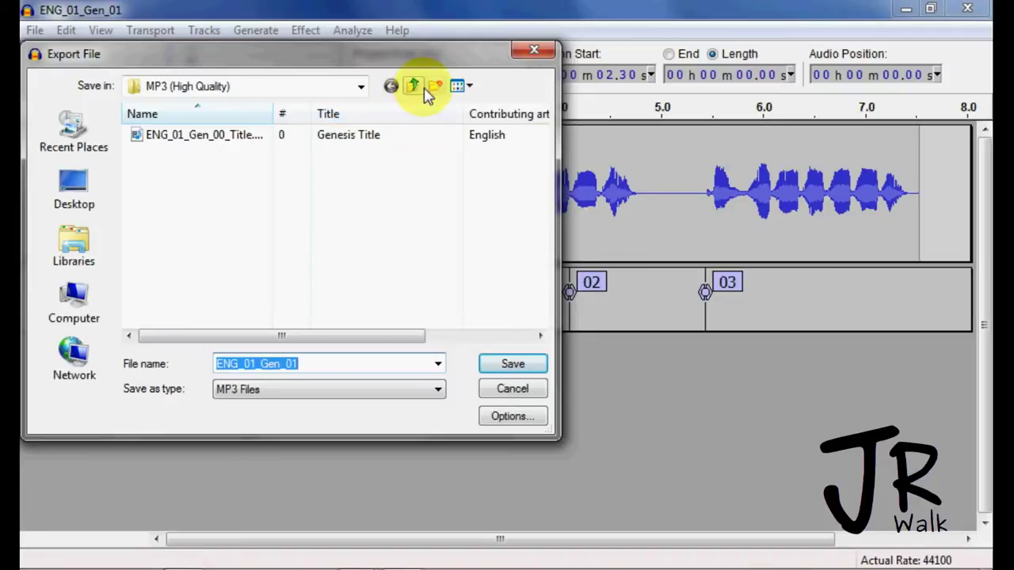
click(414, 86)
click(413, 85)
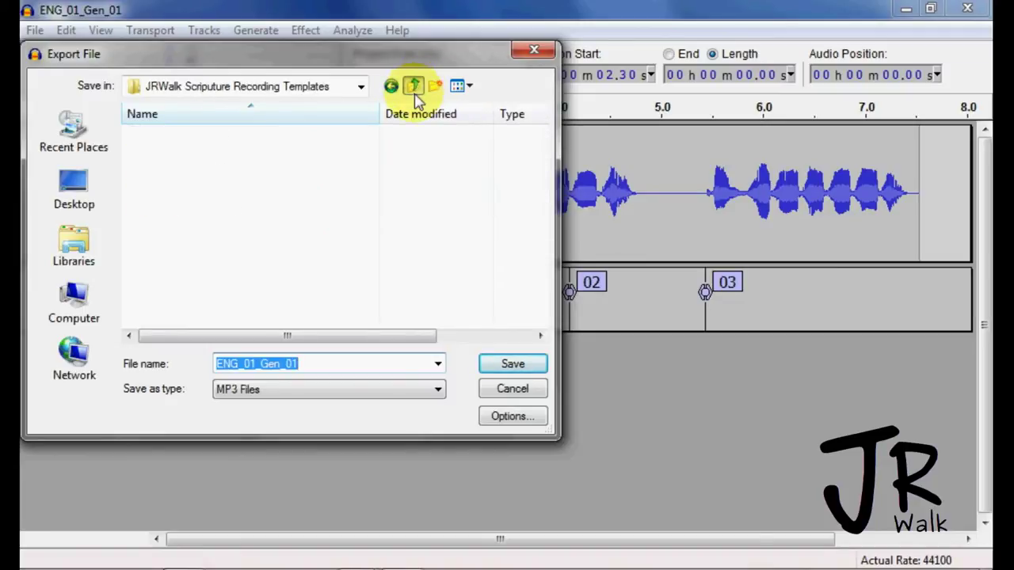
double_click(201, 174)
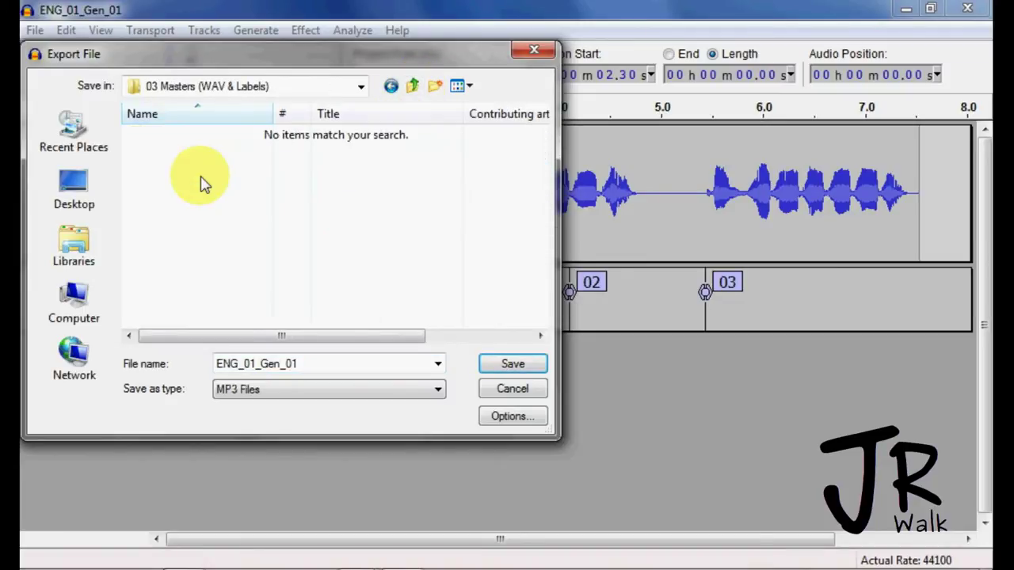
click(438, 394)
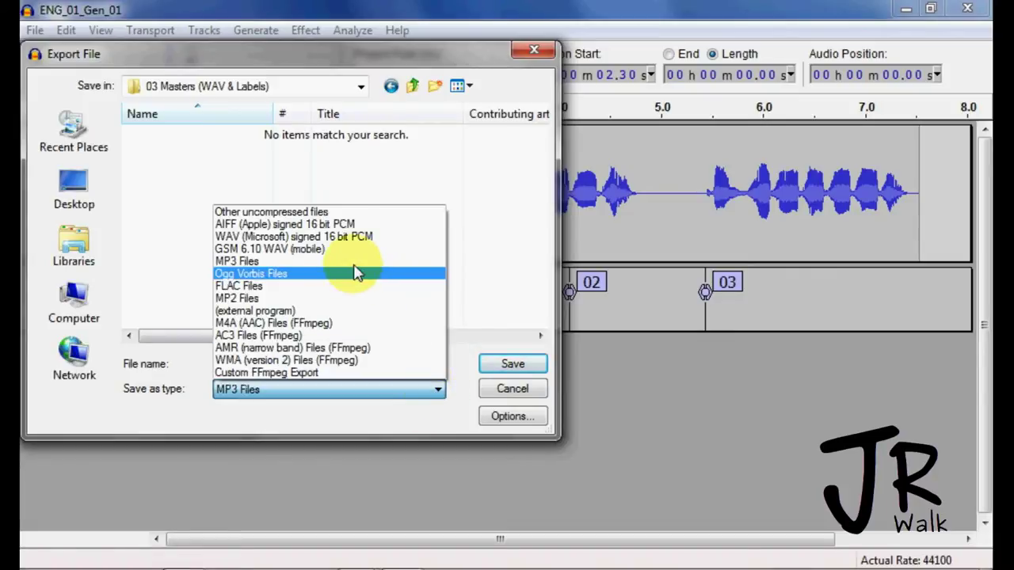
click(349, 238)
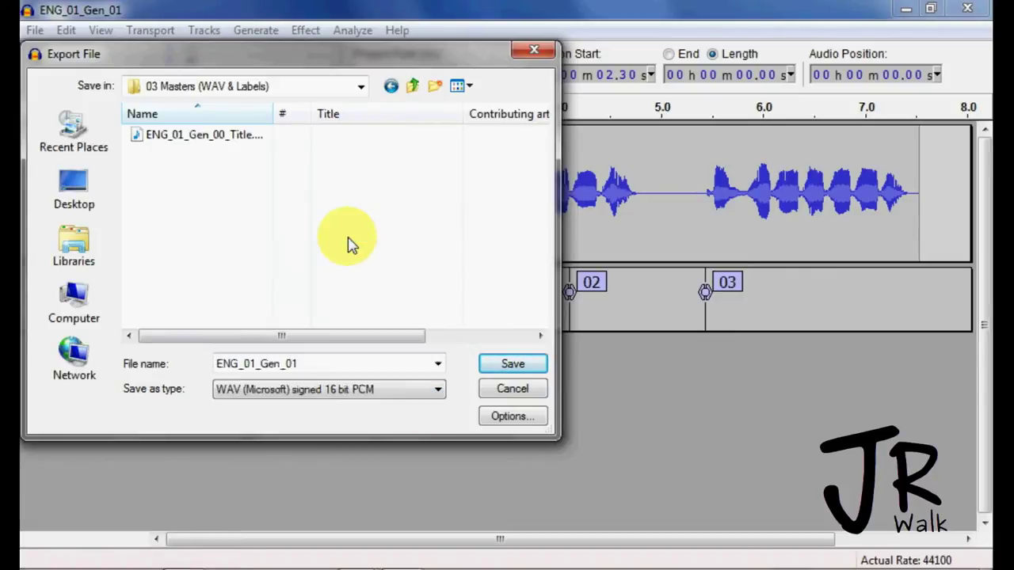
click(507, 367)
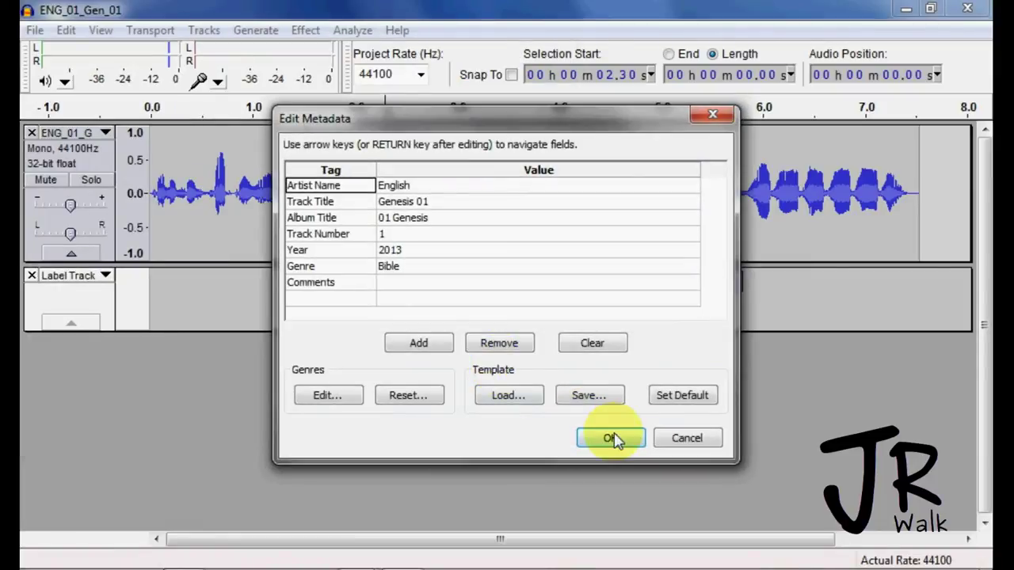
click(596, 436)
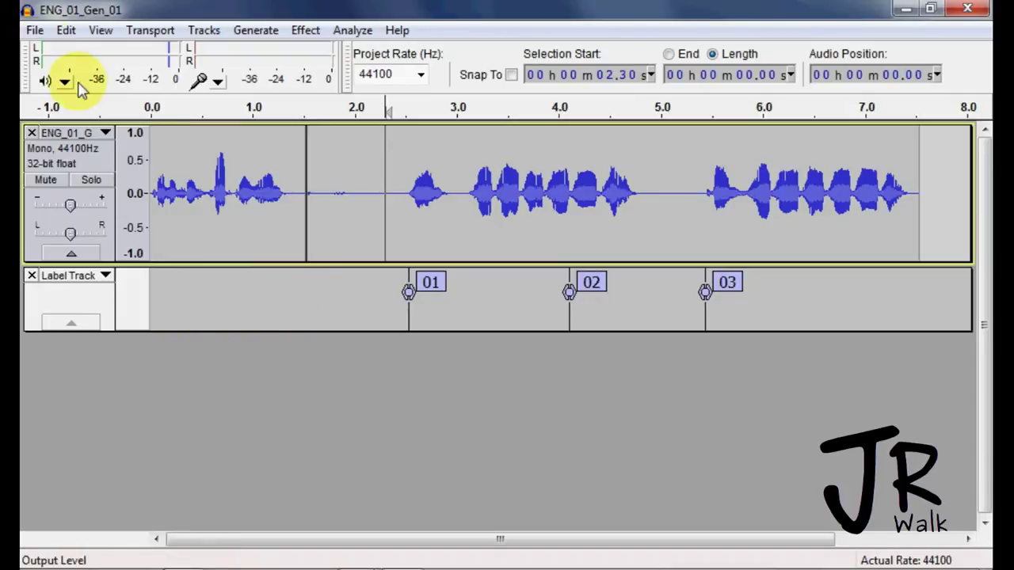
- Export the verse labels as ENG_01_Gen_01 Label Track.txt into the 03 Masters folder
click(36, 31)
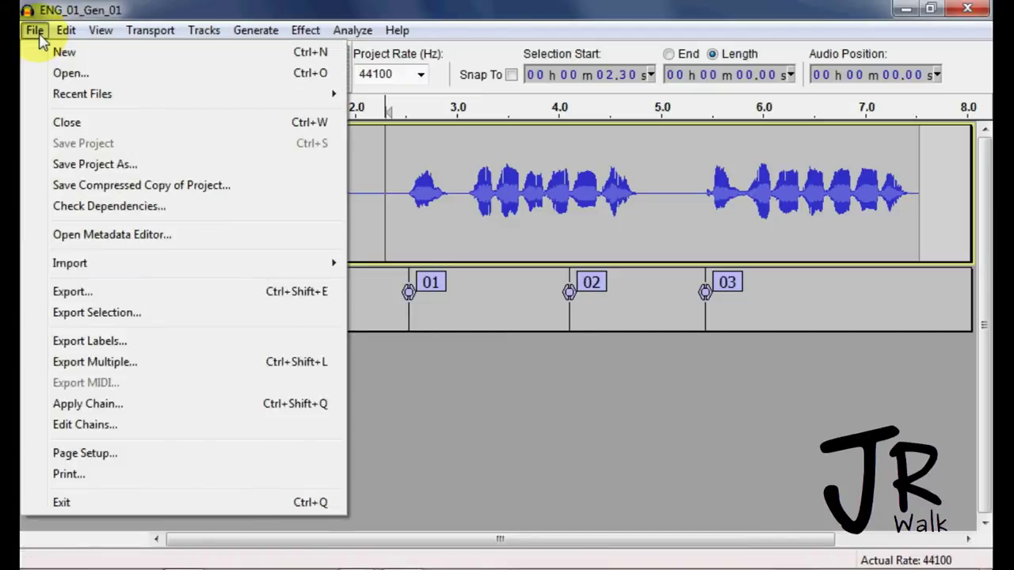
click(103, 346)
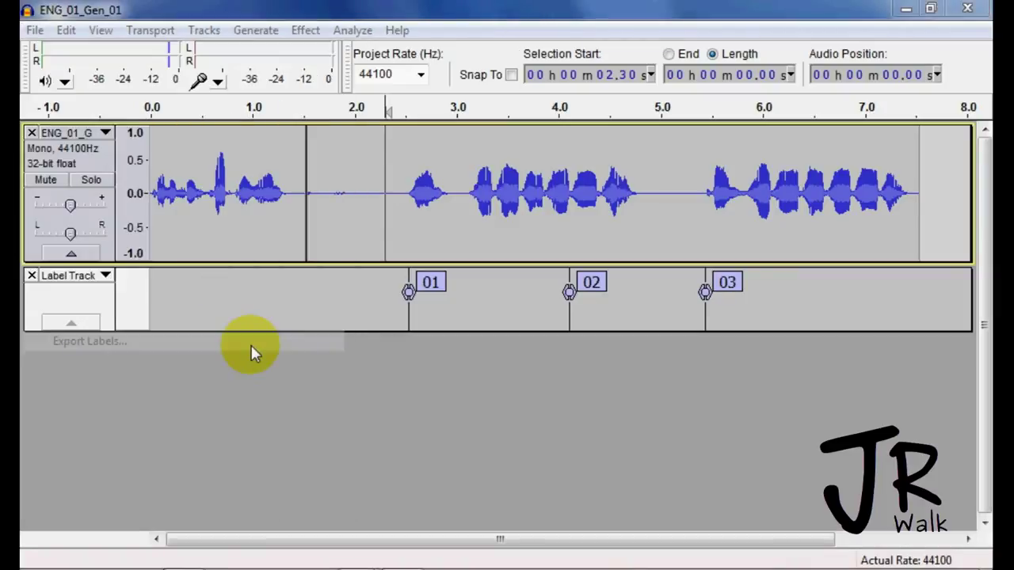
drag(441, 63, 537, 87)
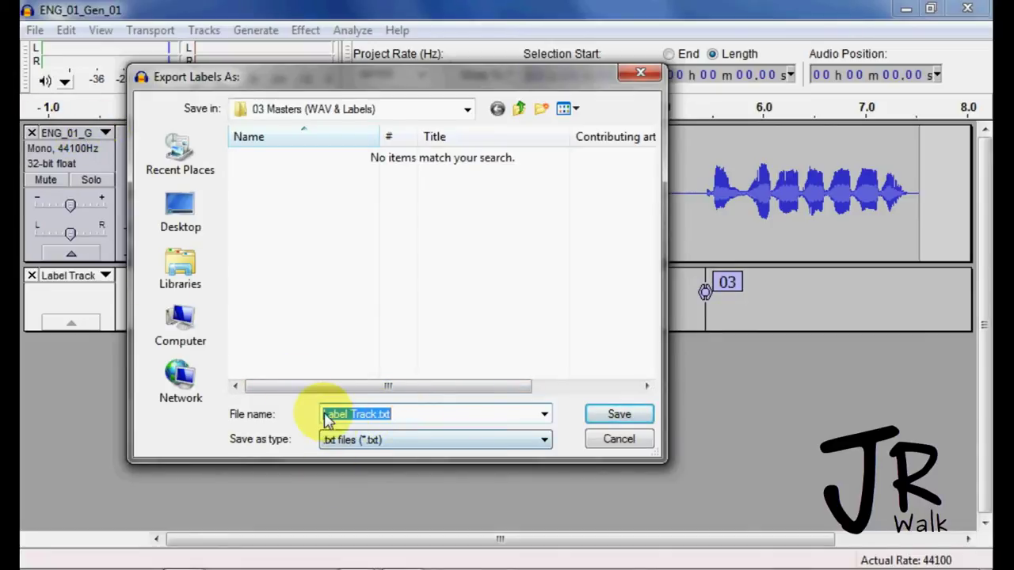
click(348, 416)
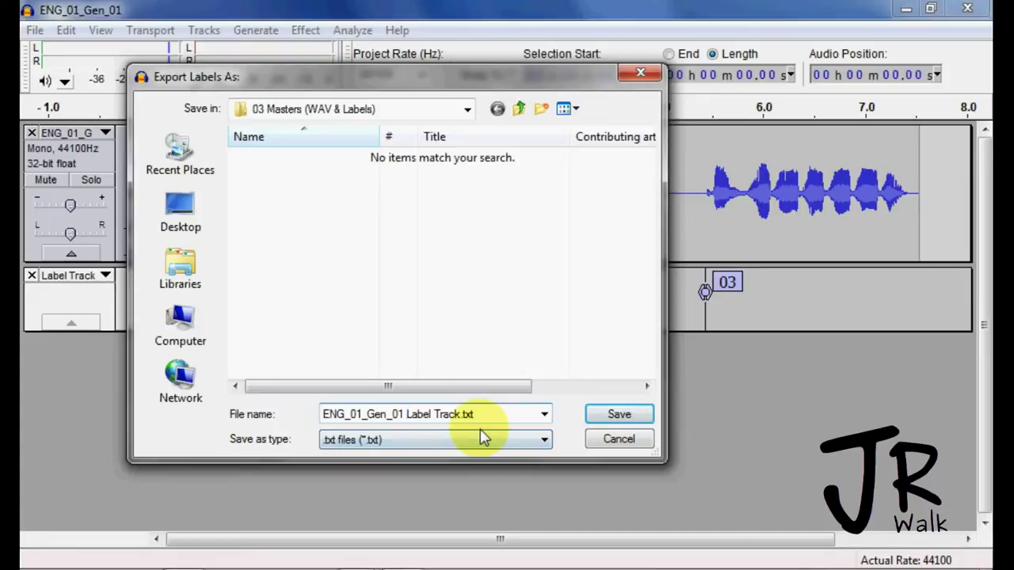
click(620, 416)
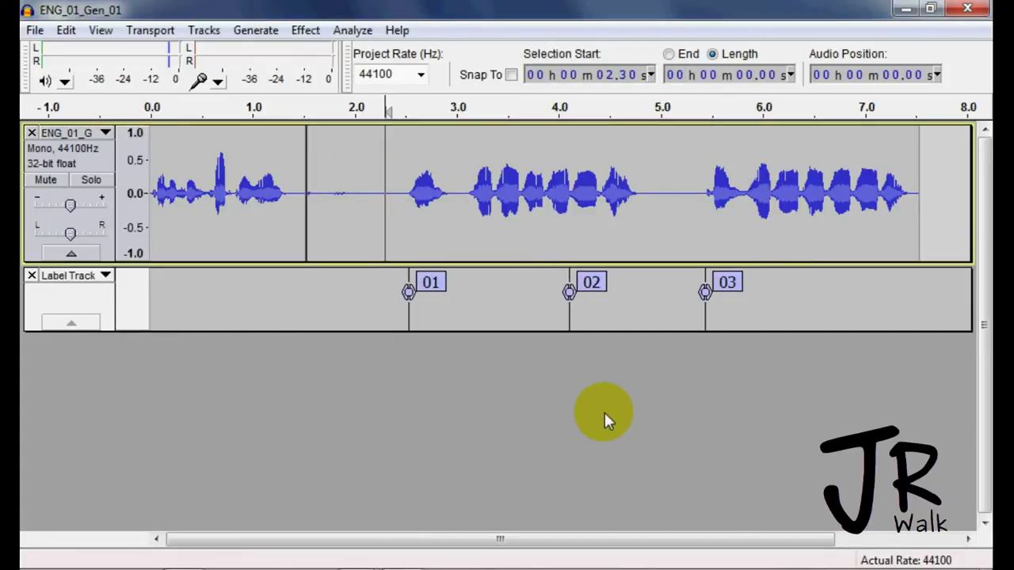
click(34, 32)
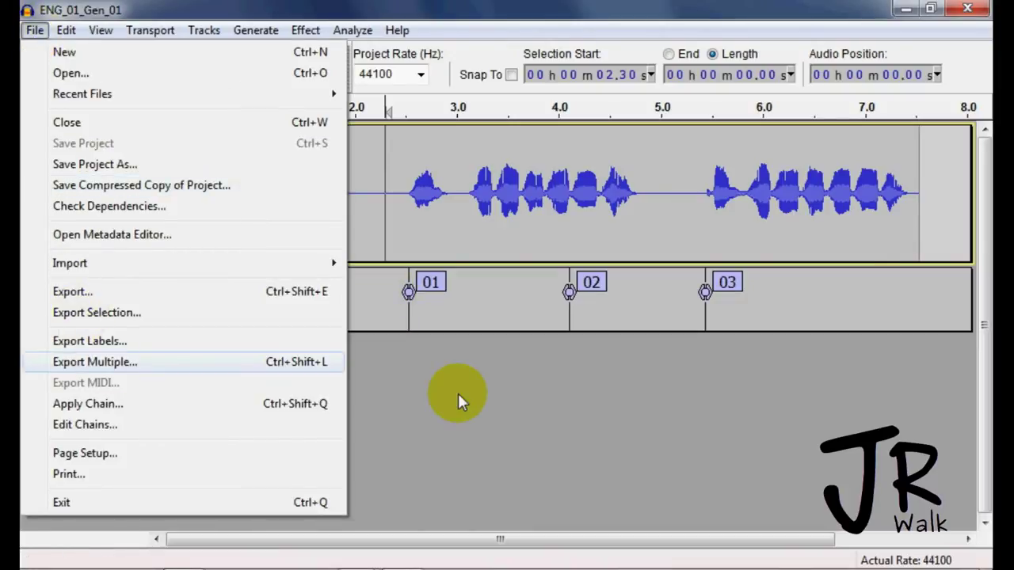
- Close Audacity and go up to the JRWalk Scripture Recording Templates folder in Explorer
click(969, 11)
click(969, 11)
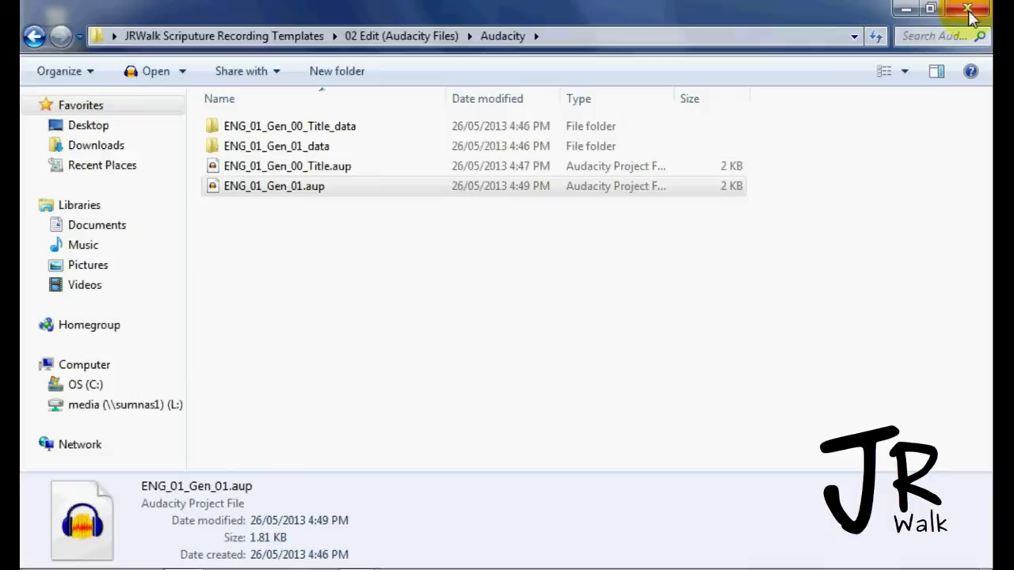
click(404, 38)
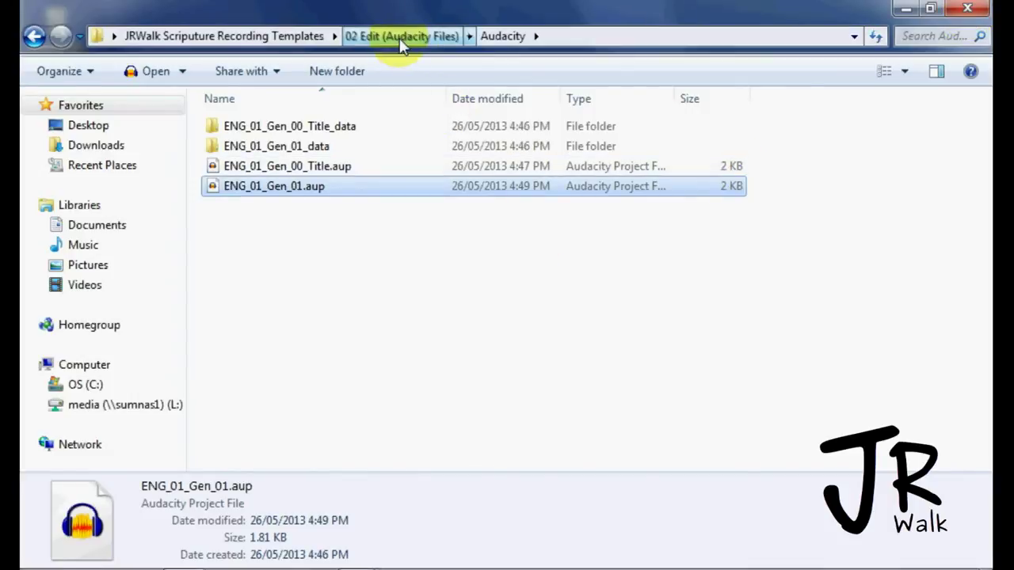
click(301, 36)
- Open 03 Masters (WAV & Labels), widen the Name column to check the files, then return
click(282, 173)
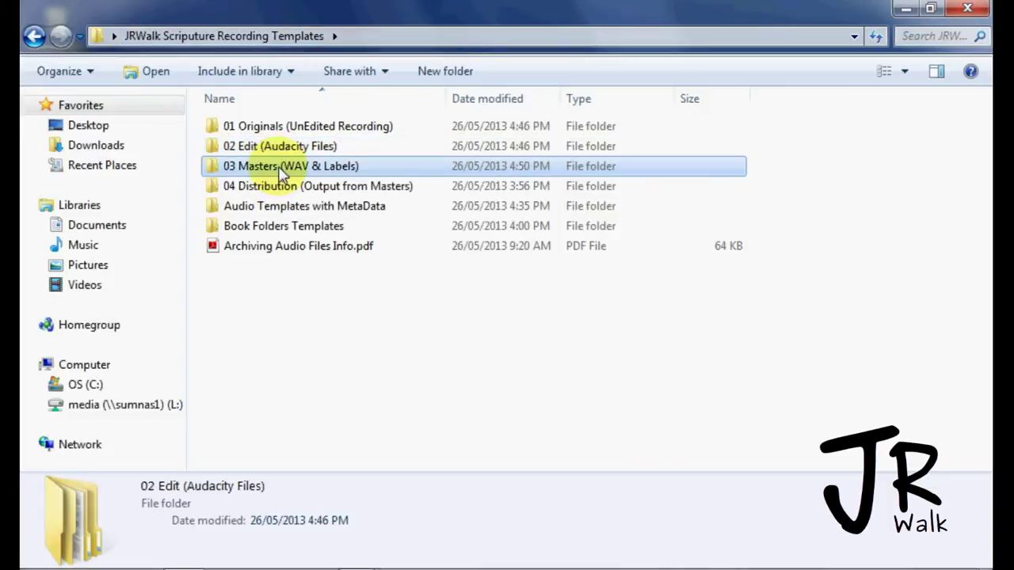
double_click(281, 171)
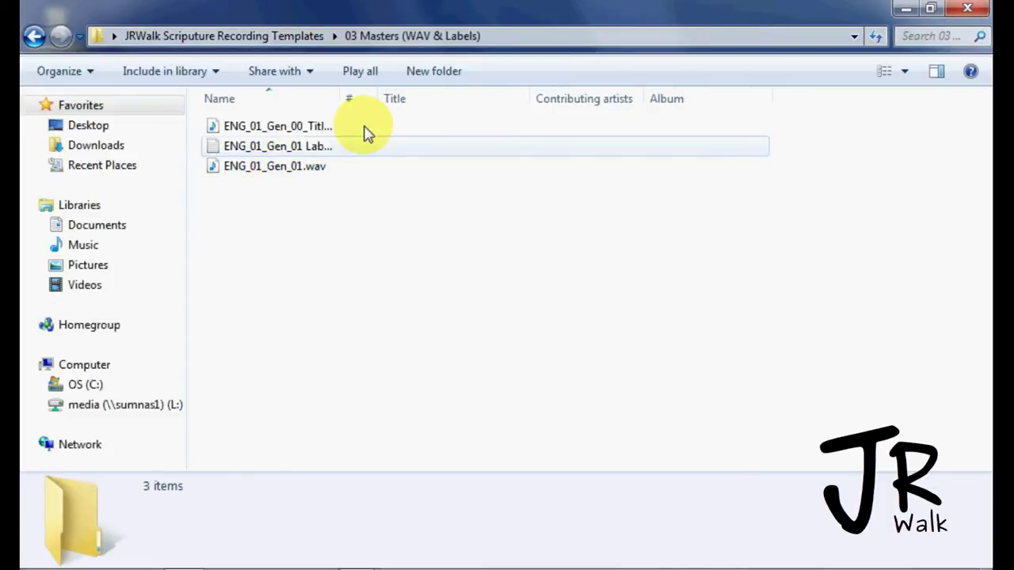
drag(342, 103, 478, 127)
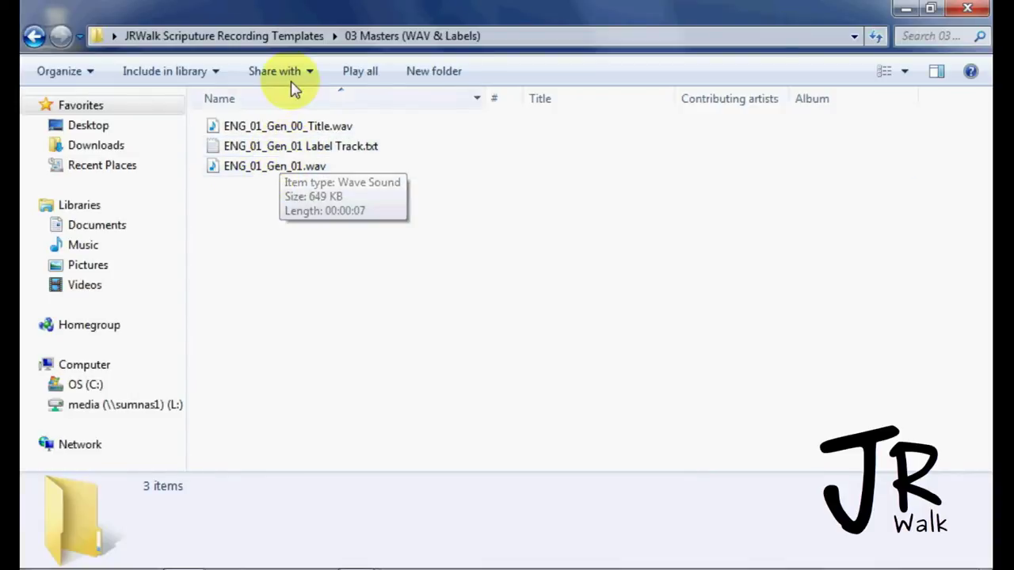
click(291, 44)
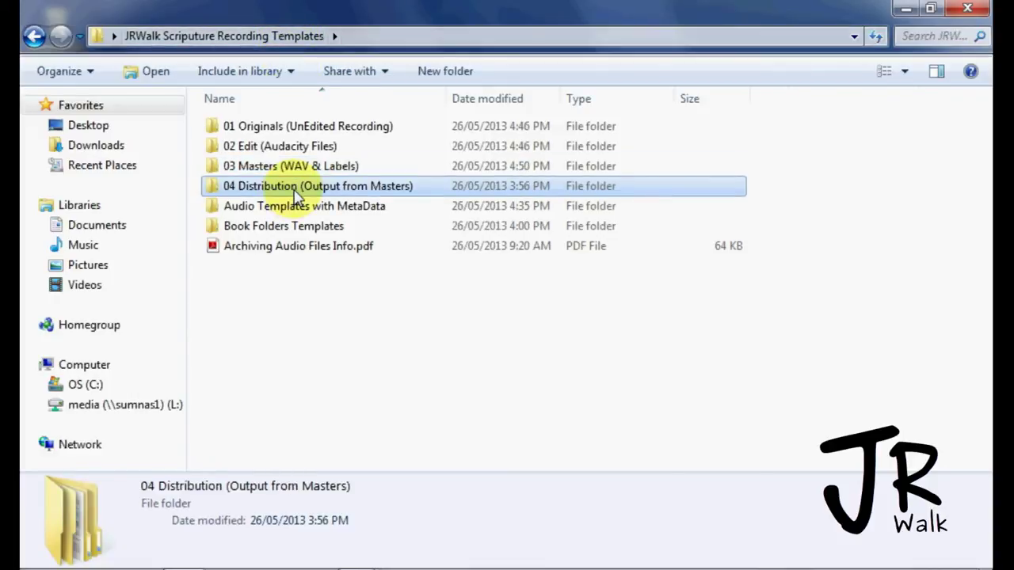
- Open 04 Distribution (Output from Masters) and look inside the MP3 (High Quality) folder
double_click(295, 187)
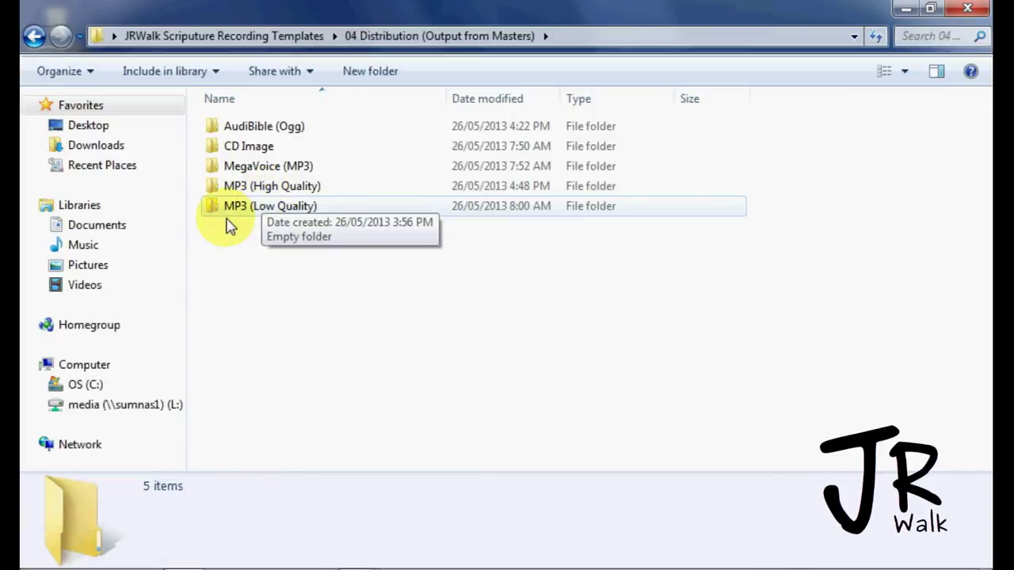
click(258, 194)
double_click(258, 195)
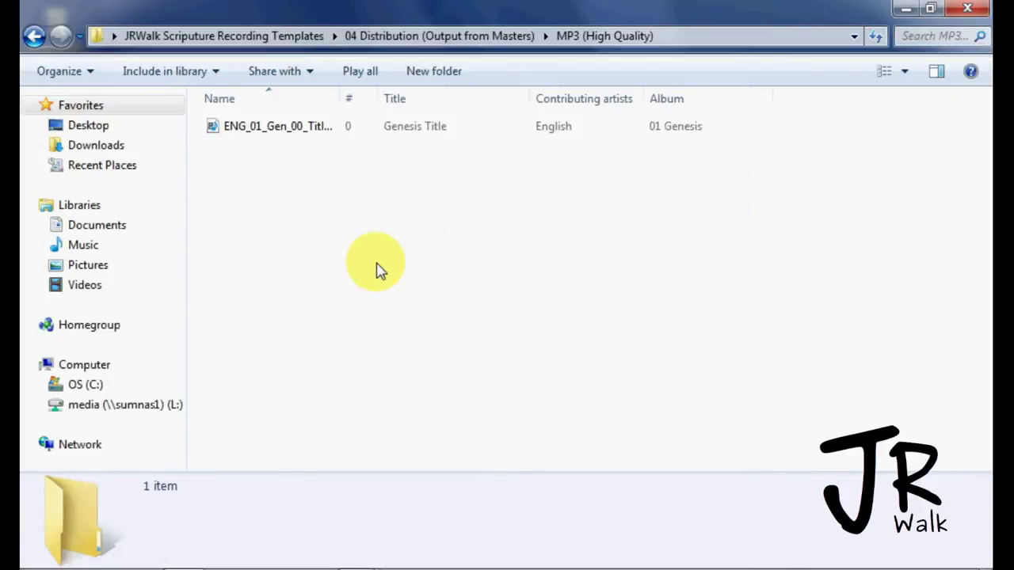
click(33, 38)
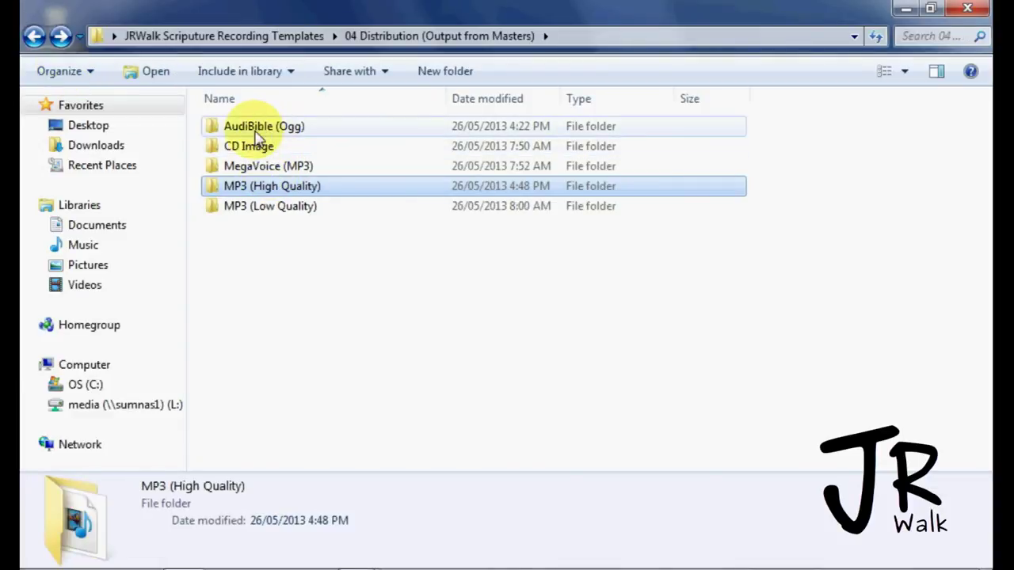
- Delete the CD Image, AudiBible (Ogg) and MegaVoice (MP3) folders, confirming each deletion
click(254, 154)
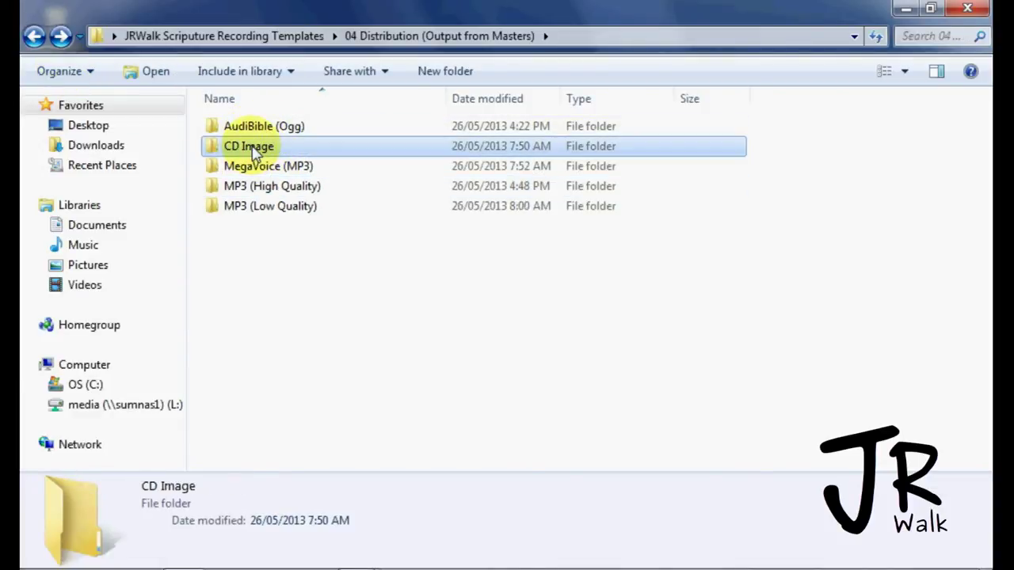
right_click(261, 151)
click(301, 507)
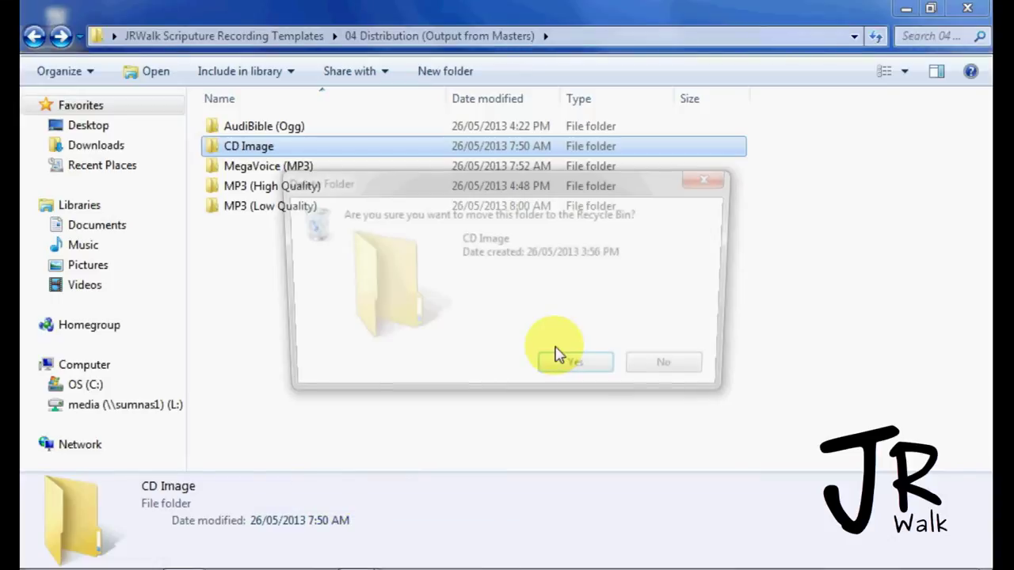
click(578, 377)
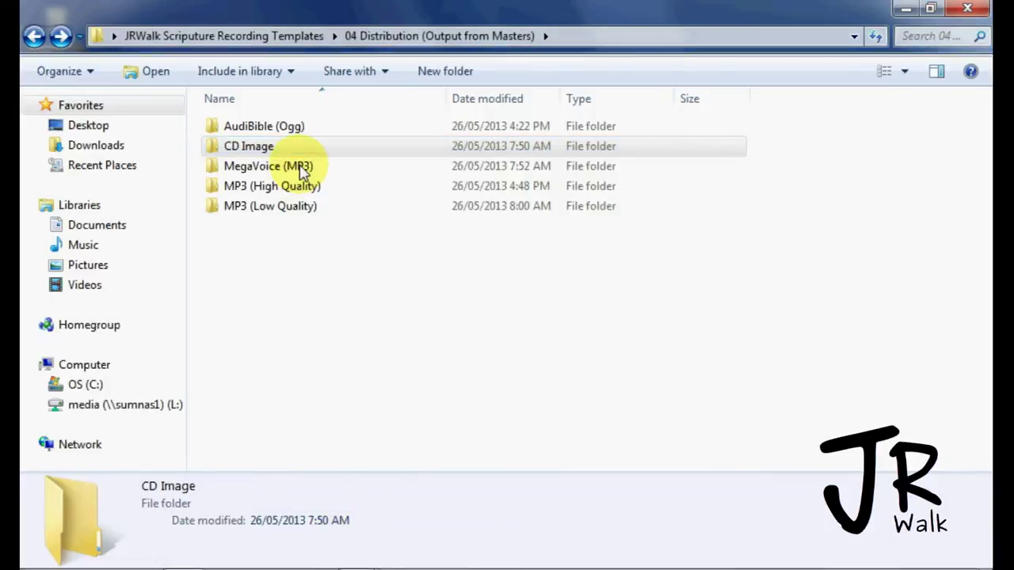
click(265, 129)
right_click(267, 129)
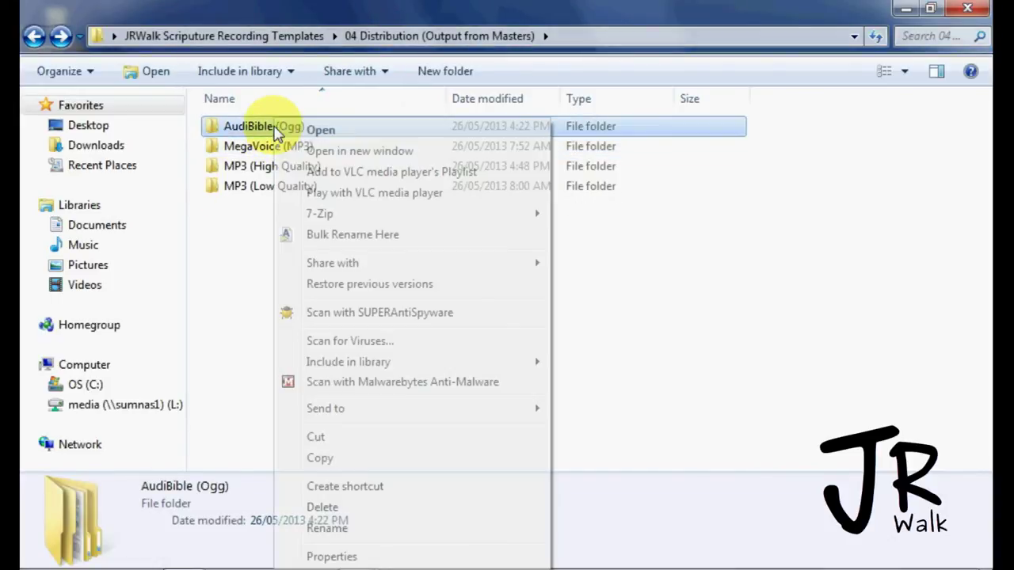
click(353, 508)
click(575, 366)
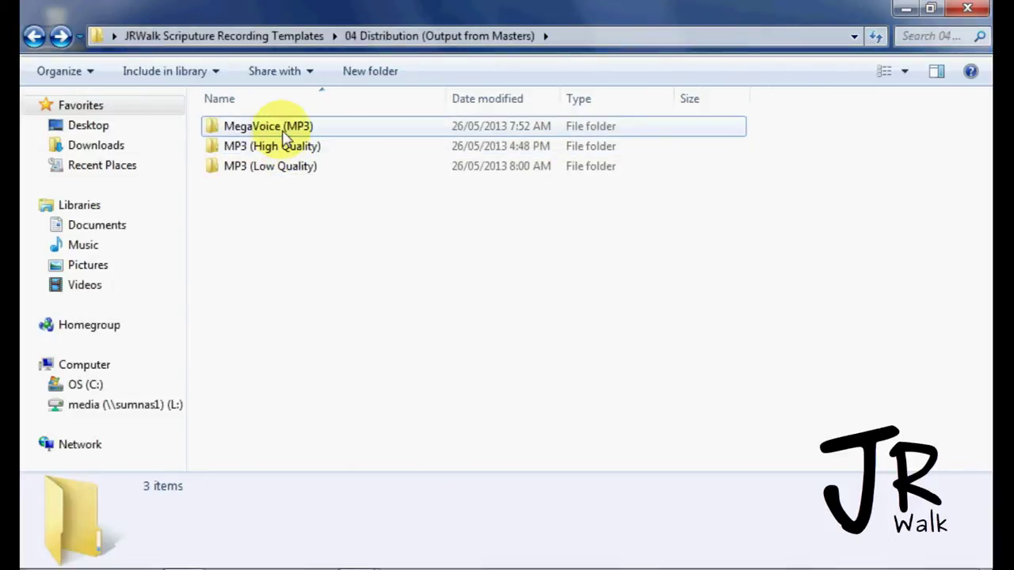
click(279, 133)
right_click(279, 138)
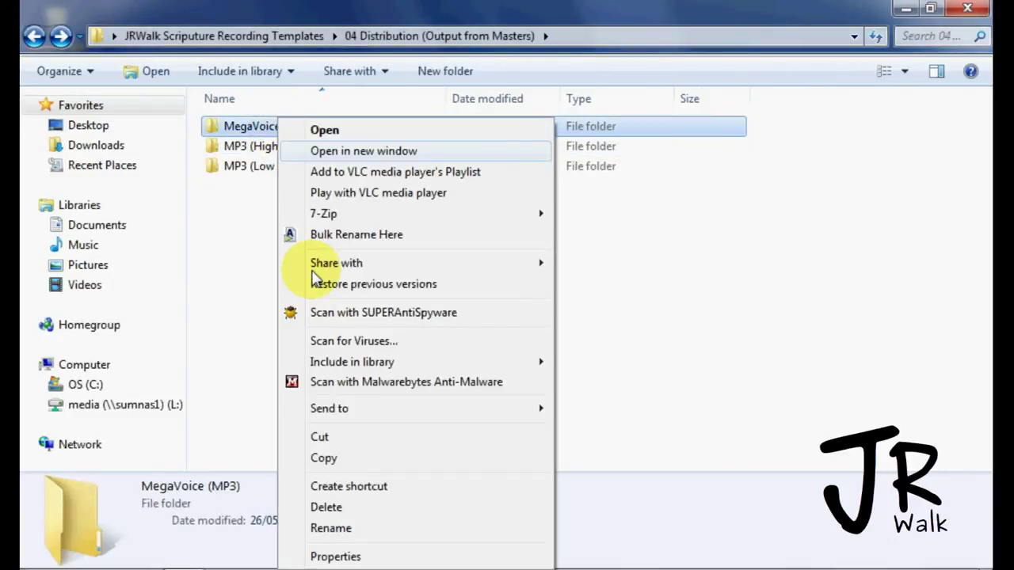
click(322, 508)
click(583, 369)
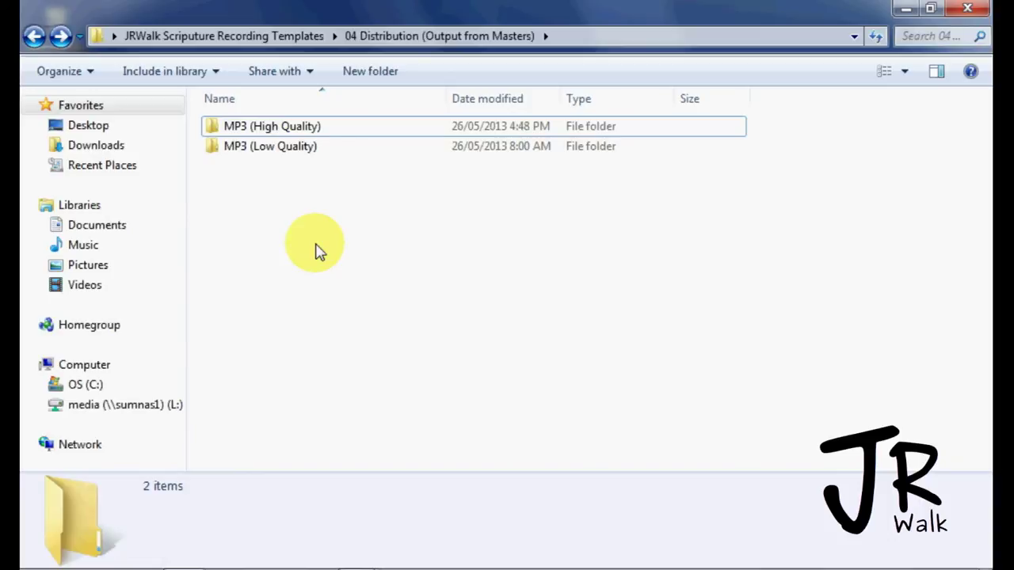
- Return to the JRWalk Scripture Recording Templates folder via the address-bar breadcrumb
click(263, 36)
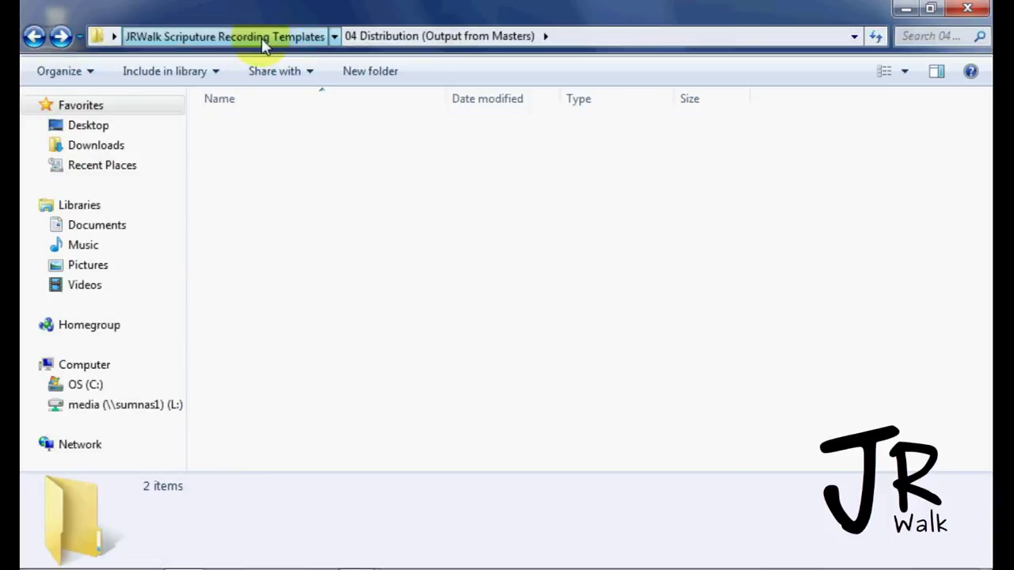